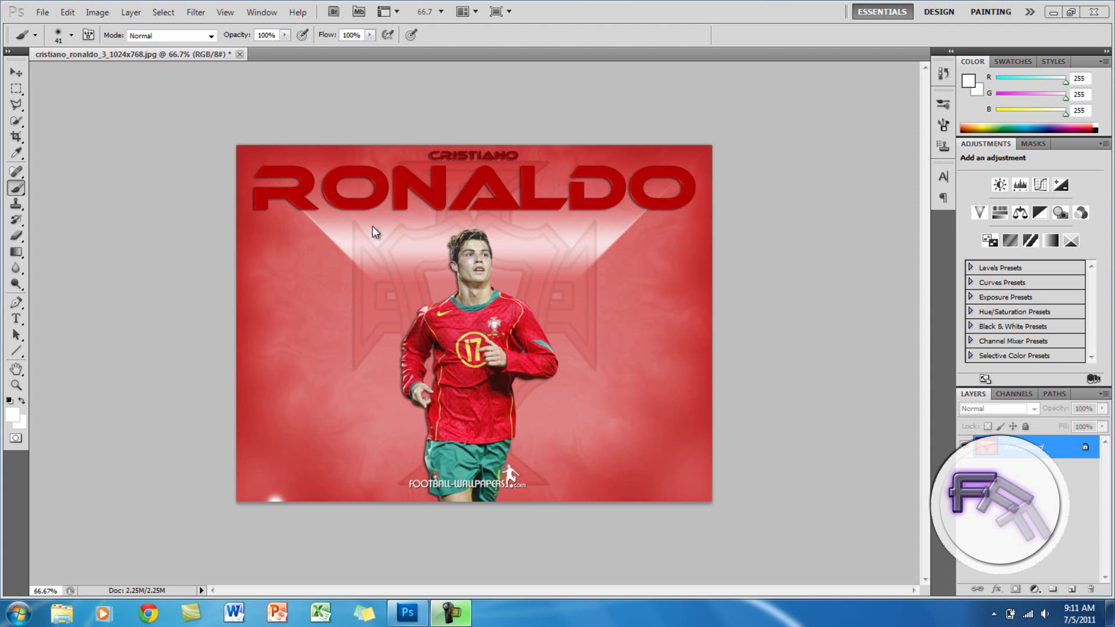
# Place the Barcelona Lionel Messi picture from the desktop into the open Ronaldo wallpaper document.
pyautogui.click(408, 613)
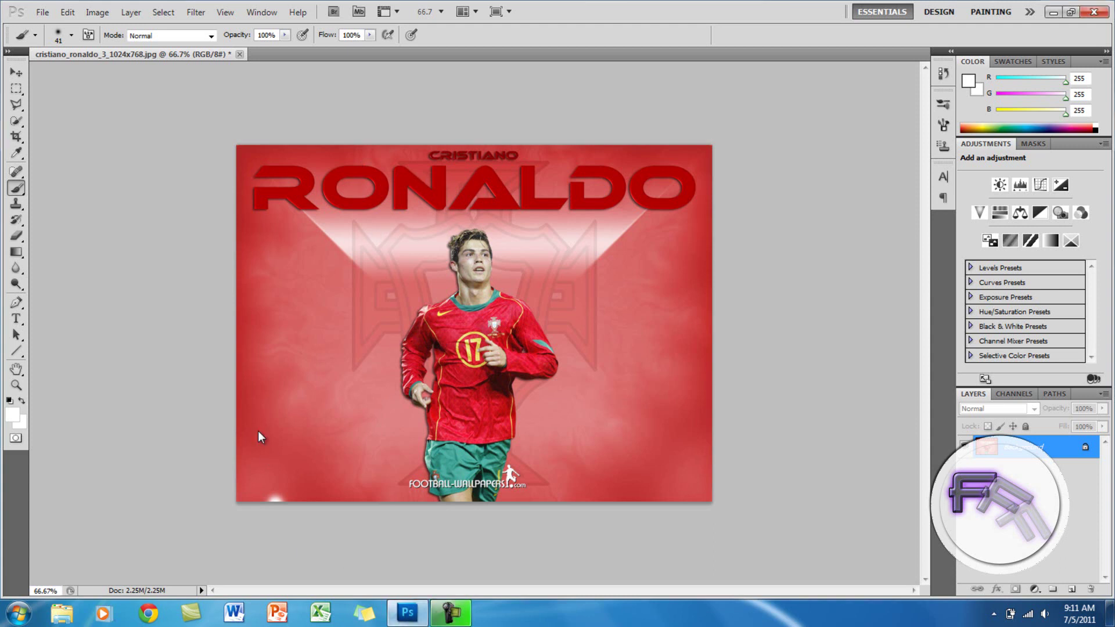
pyautogui.click(408, 613)
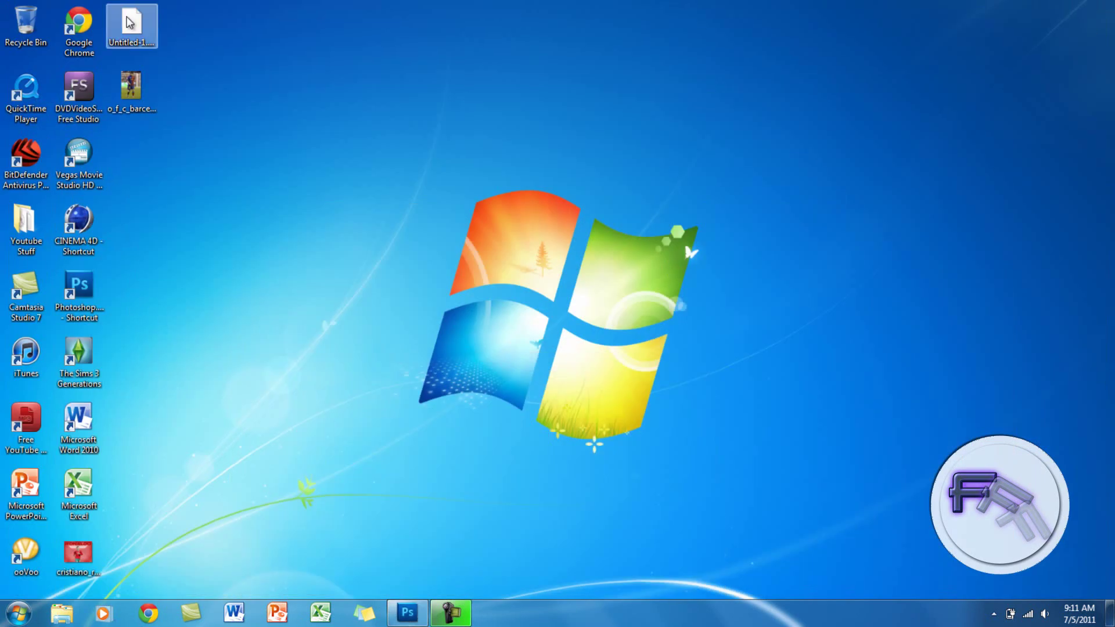
pyautogui.moveTo(134, 90); pyautogui.dragTo(404, 532)
pyautogui.moveTo(334, 448); pyautogui.dragTo(335, 446)
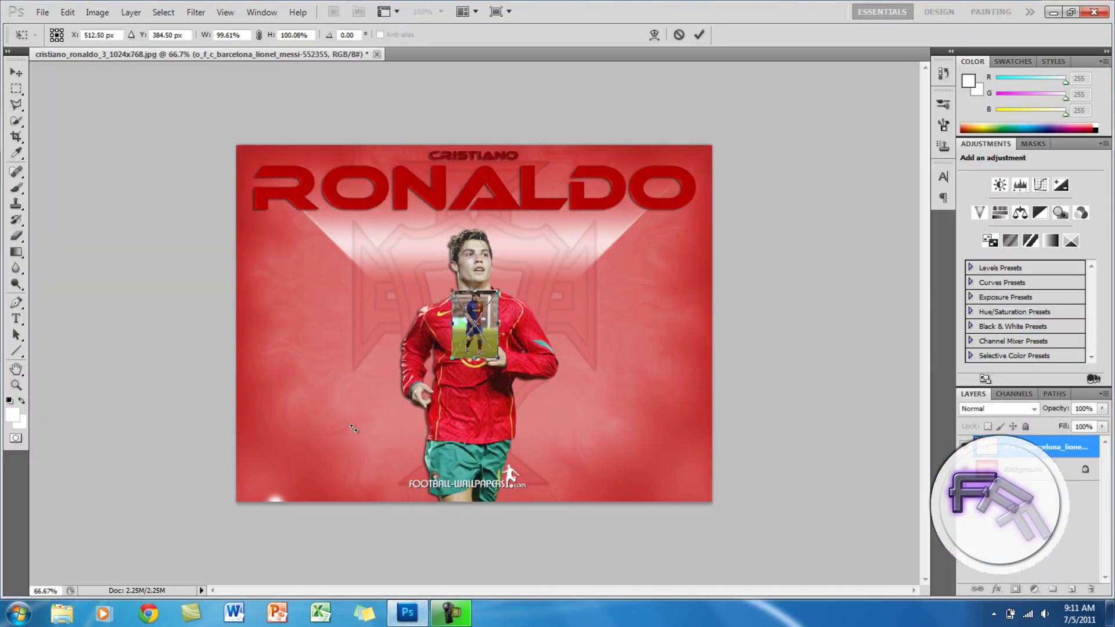
# Move the placed picture into the wallpaper's lower-left corner and enlarge it to about 404% wide and 405% high.
pyautogui.moveTo(472, 346); pyautogui.dragTo(253, 493)
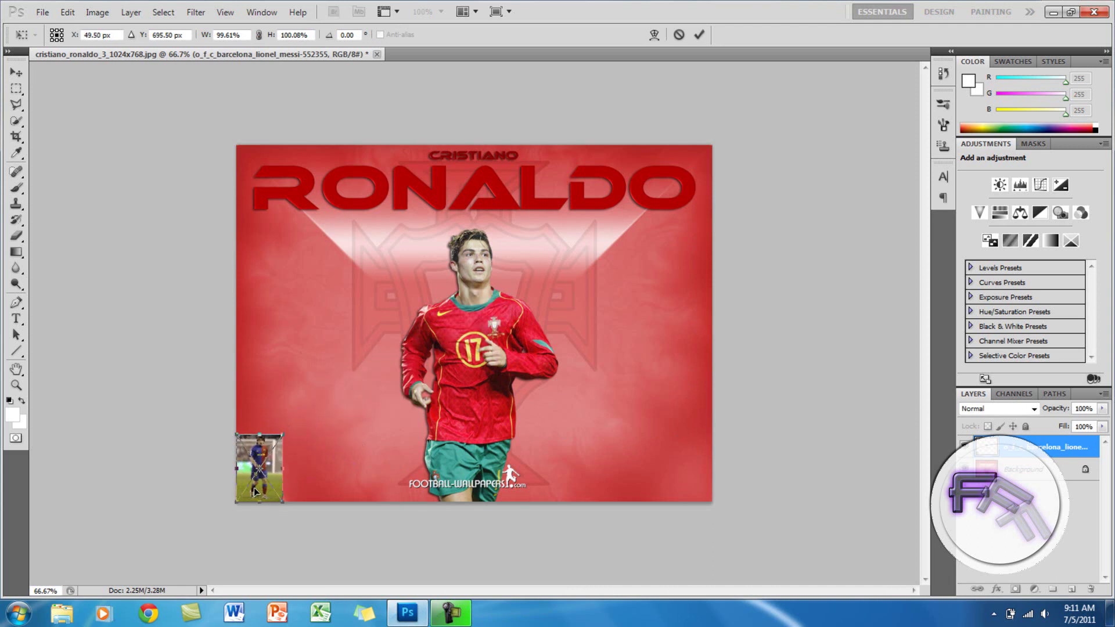
pyautogui.moveTo(284, 429); pyautogui.dragTo(436, 234)
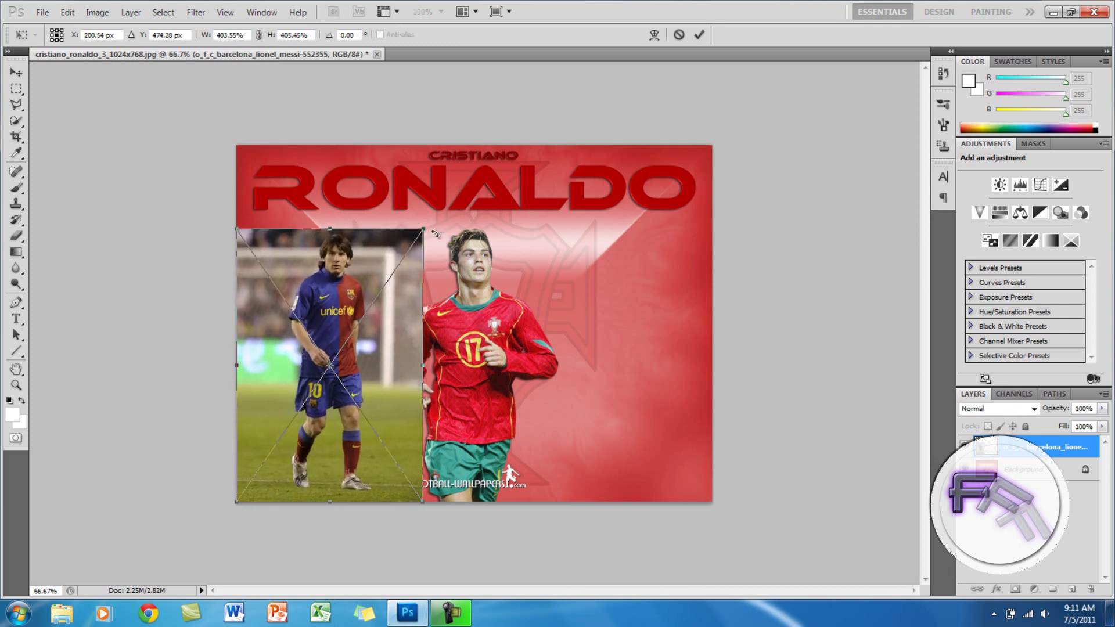
pyautogui.click(699, 35)
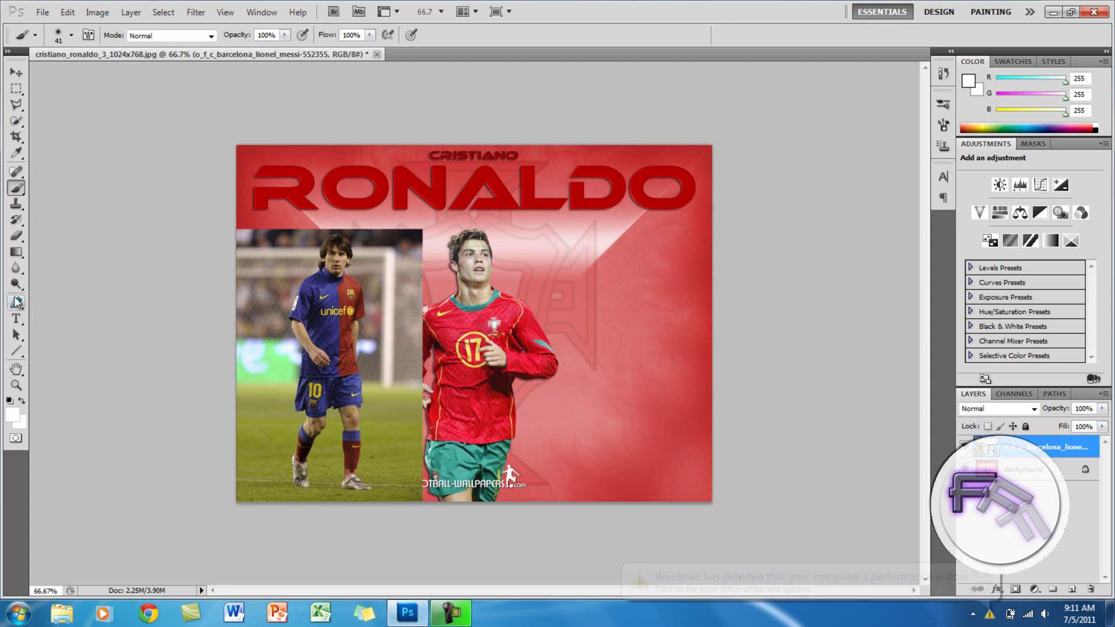
# Rasterize the placed Messi layer for erasing and set the soft Eraser's size to 40 px.
pyautogui.click(18, 243)
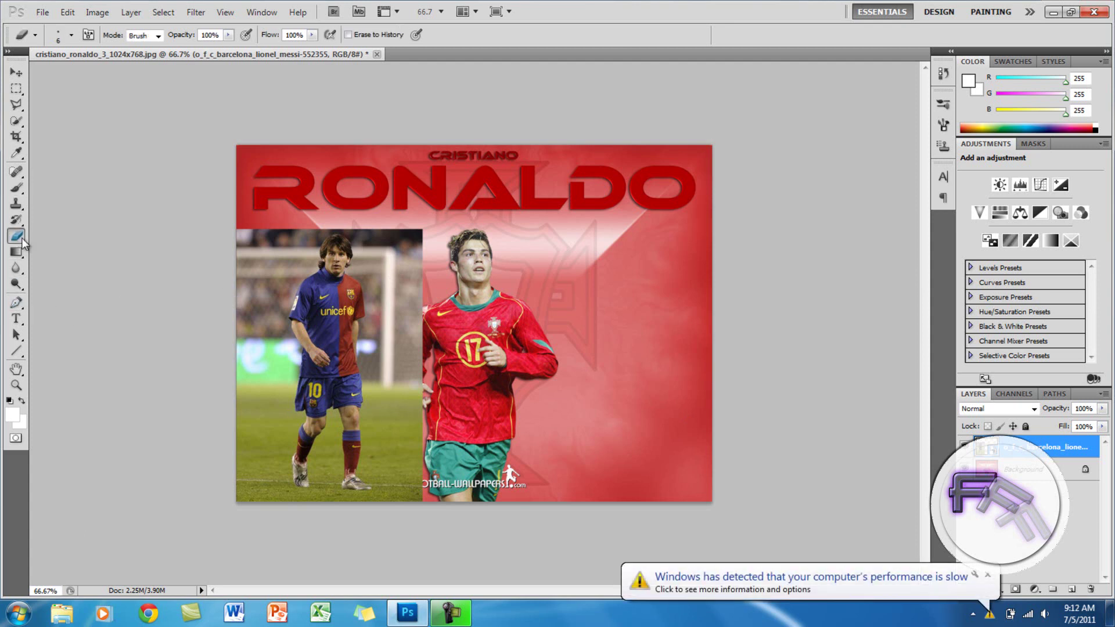
pyautogui.click(315, 265)
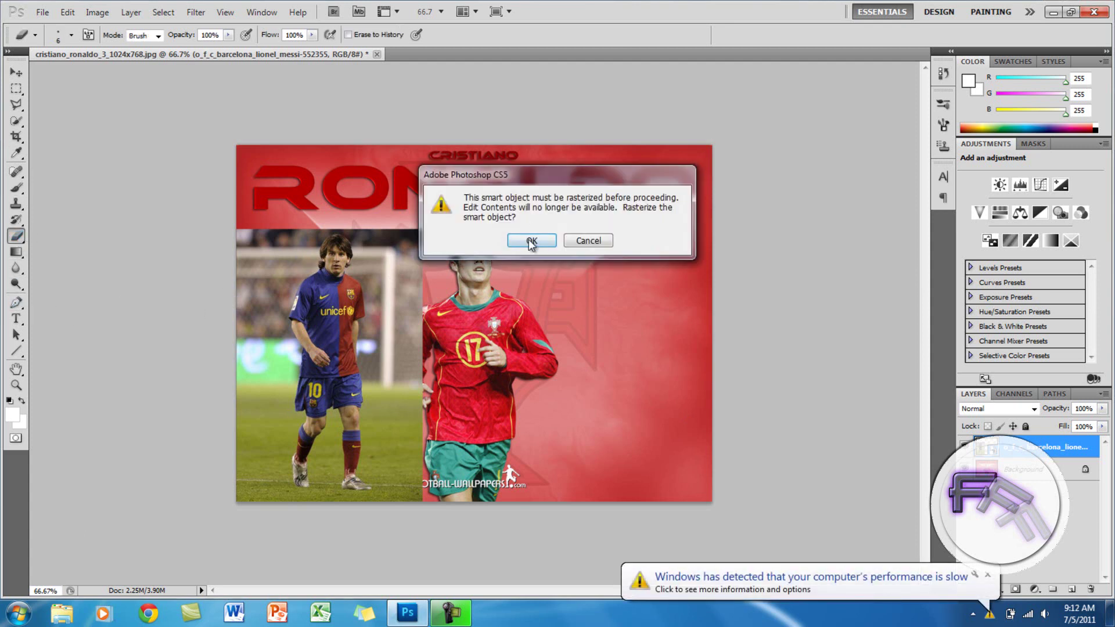
pyautogui.click(532, 241)
pyautogui.rightClick(468, 244)
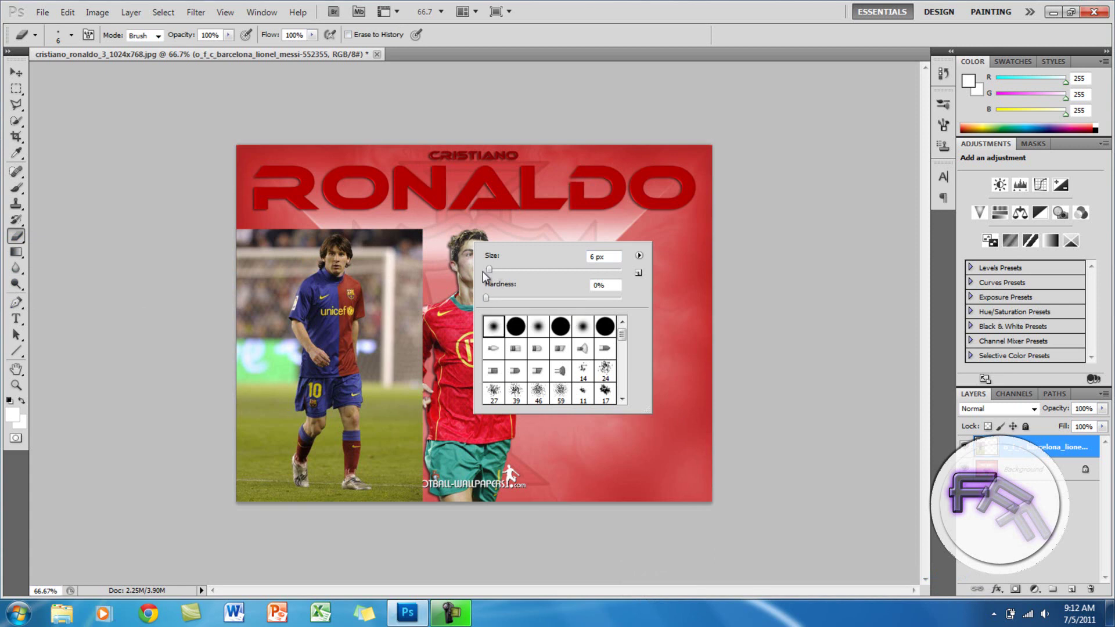
pyautogui.moveTo(489, 268); pyautogui.dragTo(512, 270)
# Erase the stadium background along the left edge of the Messi picture at 200% magnification.
pyautogui.click(16, 384)
pyautogui.click(274, 284)
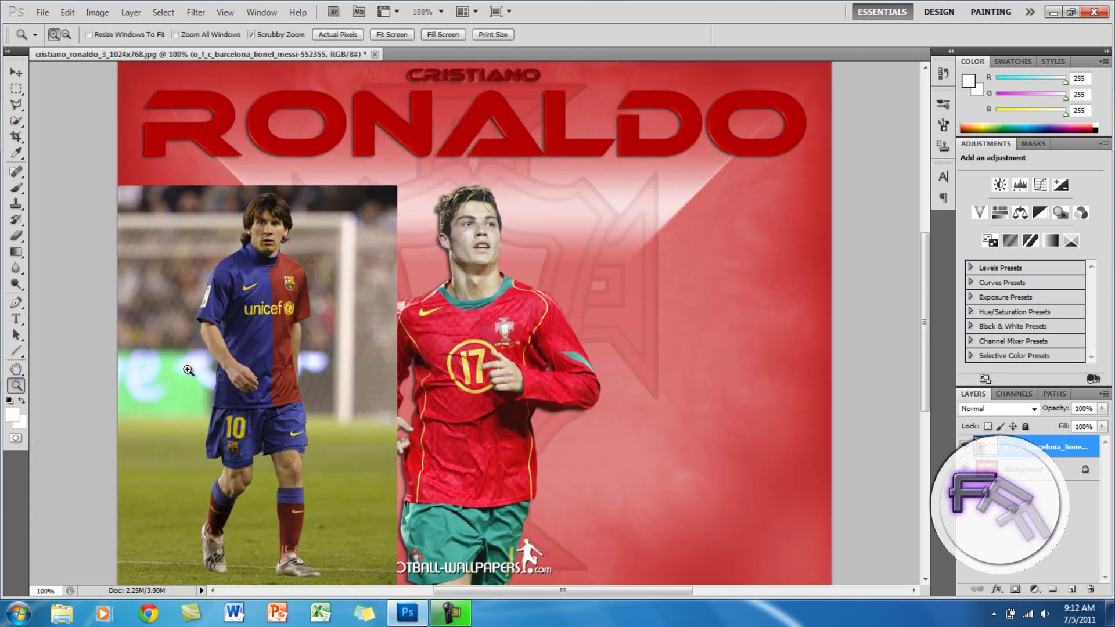
pyautogui.click(111, 386)
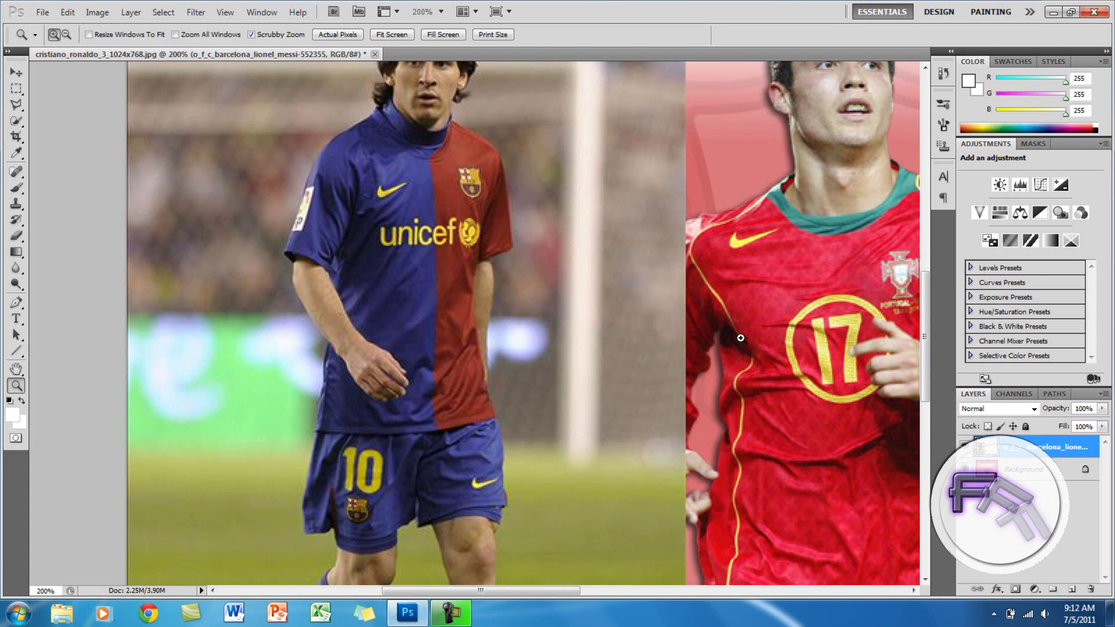
pyautogui.click(920, 326)
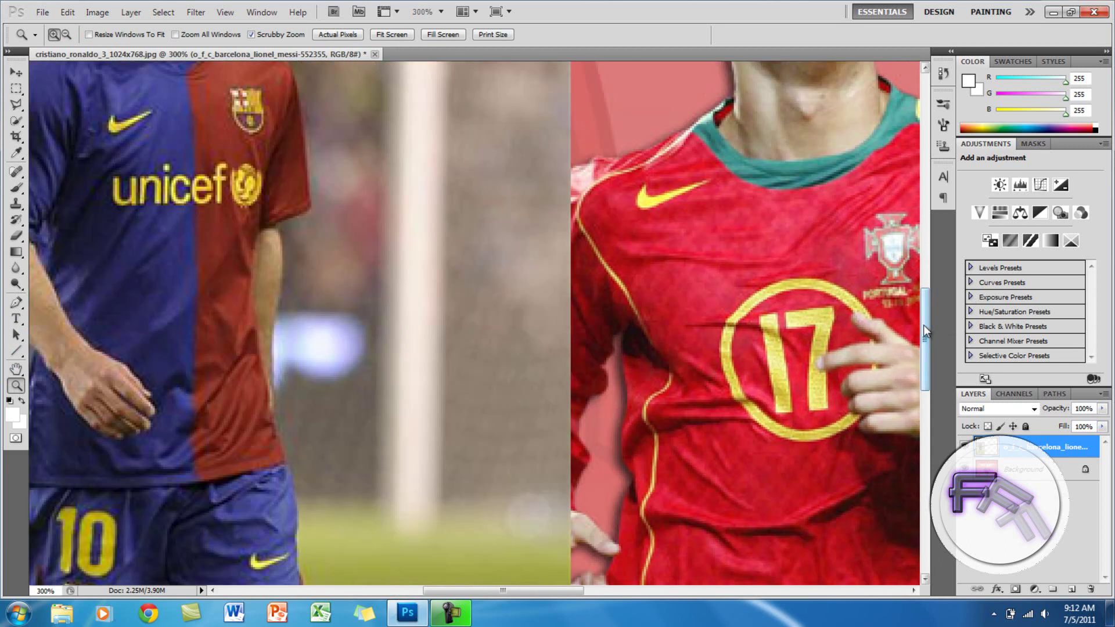
pyautogui.click(441, 12)
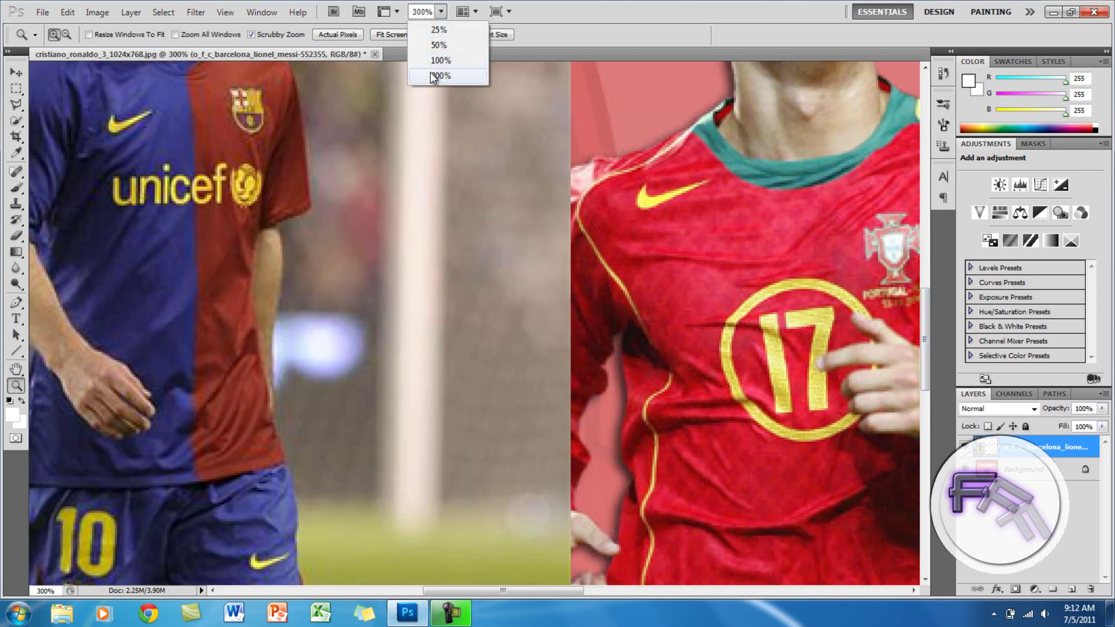
pyautogui.click(431, 72)
pyautogui.moveTo(929, 319); pyautogui.dragTo(919, 287)
pyautogui.moveTo(593, 595); pyautogui.dragTo(559, 598)
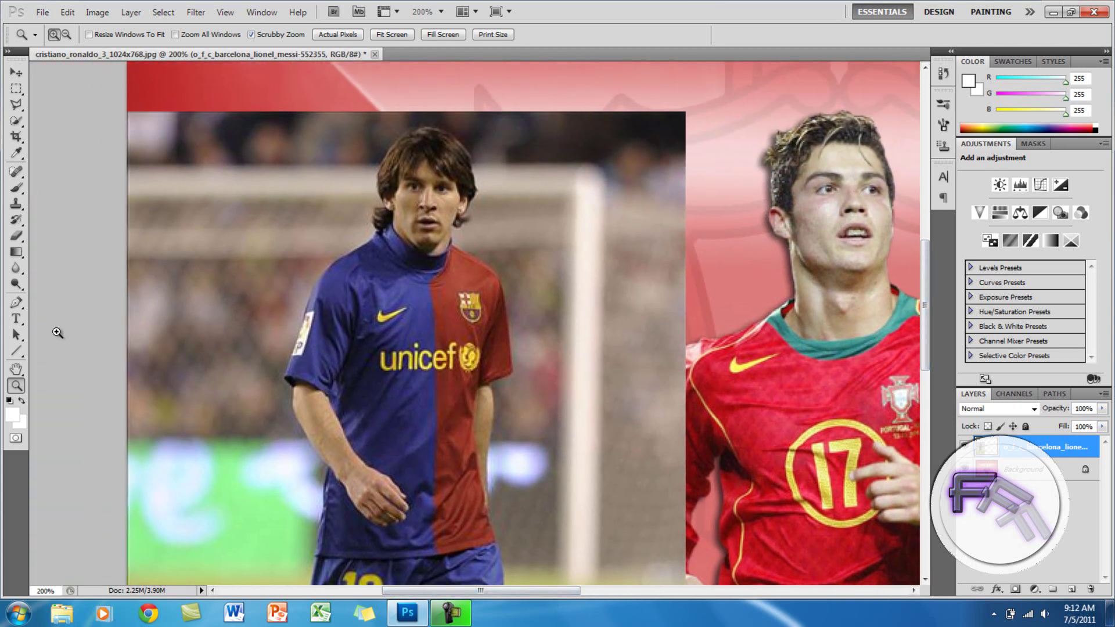
pyautogui.click(16, 237)
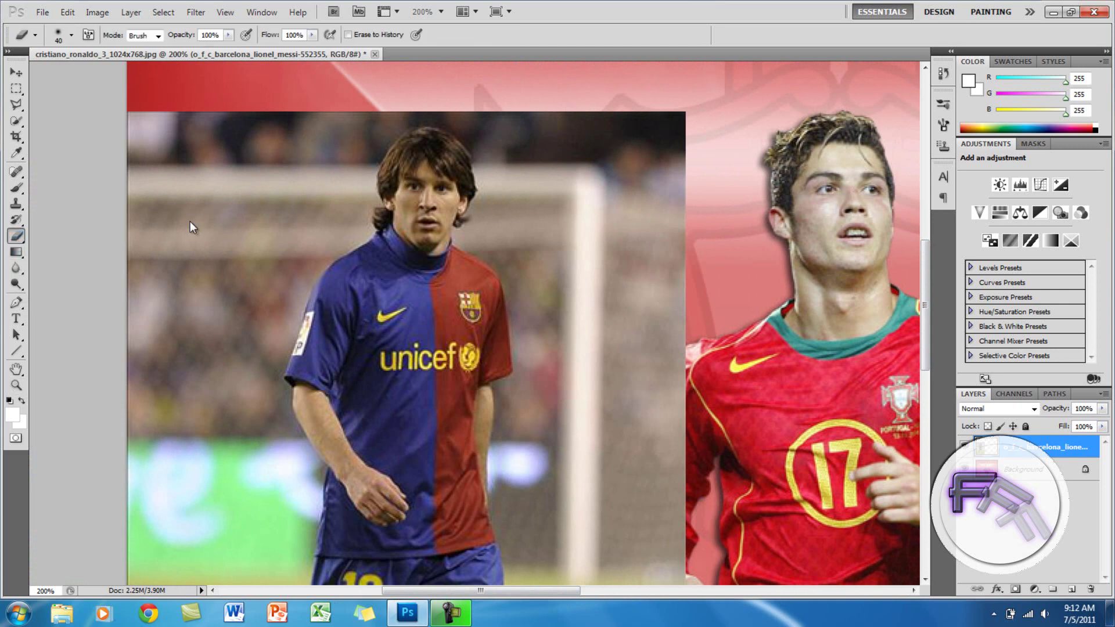
pyautogui.moveTo(130, 250)
pyautogui.mouseDown()
pyautogui.moveTo(142, 298)
pyautogui.moveTo(138, 219)
pyautogui.moveTo(115, 323)
pyautogui.moveTo(131, 124)
pyautogui.moveTo(149, 259)
pyautogui.moveTo(148, 166)
pyautogui.mouseUp()
pyautogui.moveTo(126, 105)
pyautogui.mouseDown()
pyautogui.moveTo(218, 145)
pyautogui.moveTo(195, 260)
pyautogui.moveTo(194, 143)
pyautogui.moveTo(271, 88)
pyautogui.moveTo(200, 448)
pyautogui.moveTo(176, 331)
pyautogui.moveTo(163, 492)
pyautogui.moveTo(144, 402)
pyautogui.moveTo(165, 282)
pyautogui.moveTo(176, 328)
pyautogui.mouseUp()
# Undo the erasing stroke beside Messi's shoulder and clear the background on that side in a wide diagonal band.
pyautogui.moveTo(187, 268)
pyautogui.mouseDown()
pyautogui.moveTo(267, 313)
pyautogui.moveTo(269, 363)
pyautogui.moveTo(304, 174)
pyautogui.moveTo(201, 312)
pyautogui.moveTo(289, 232)
pyautogui.moveTo(323, 241)
pyautogui.moveTo(350, 224)
pyautogui.mouseUp()
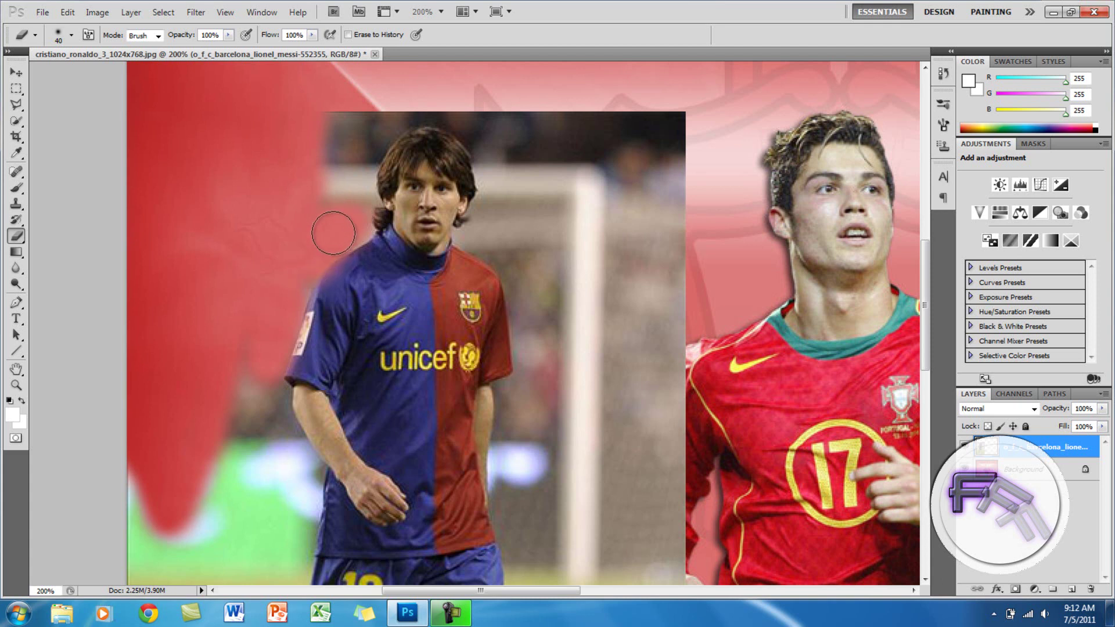
pyautogui.hotkey('ctrl', 'z')
pyautogui.moveTo(264, 235)
pyautogui.mouseDown()
pyautogui.moveTo(217, 200)
pyautogui.moveTo(157, 289)
pyautogui.moveTo(189, 161)
pyautogui.moveTo(107, 303)
pyautogui.moveTo(247, 52)
pyautogui.moveTo(188, 104)
pyautogui.moveTo(166, 93)
pyautogui.moveTo(113, 170)
pyautogui.moveTo(295, 124)
pyautogui.moveTo(216, 376)
pyautogui.moveTo(128, 562)
pyautogui.moveTo(153, 435)
pyautogui.moveTo(110, 486)
pyautogui.moveTo(114, 422)
pyautogui.moveTo(162, 414)
pyautogui.mouseUp()
pyautogui.moveTo(212, 269); pyautogui.dragTo(262, 140)
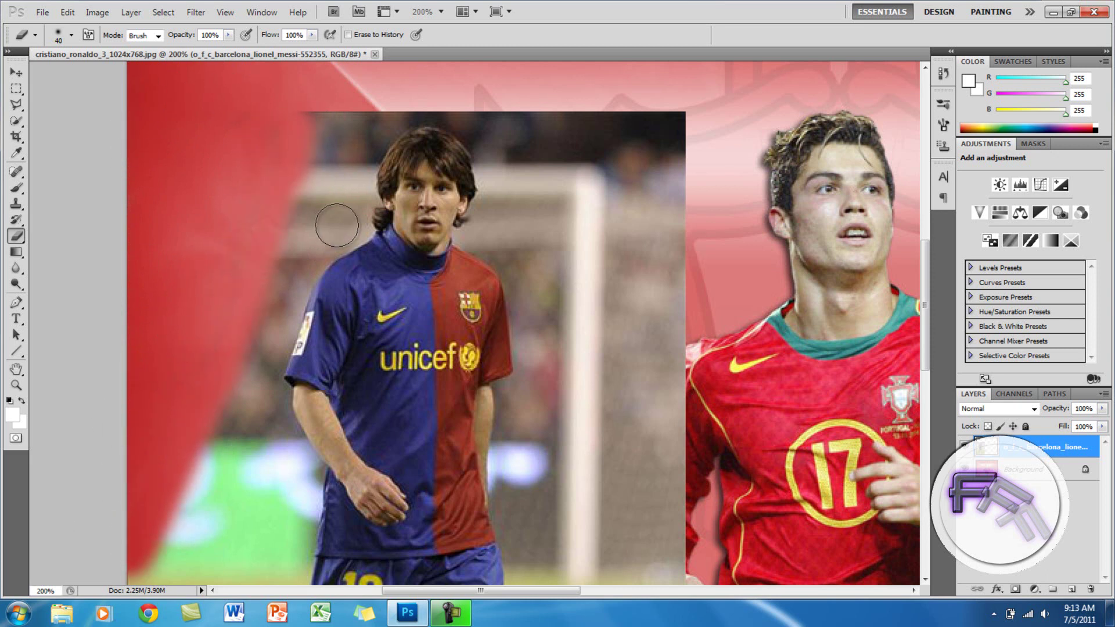
pyautogui.moveTo(320, 62); pyautogui.dragTo(285, 173)
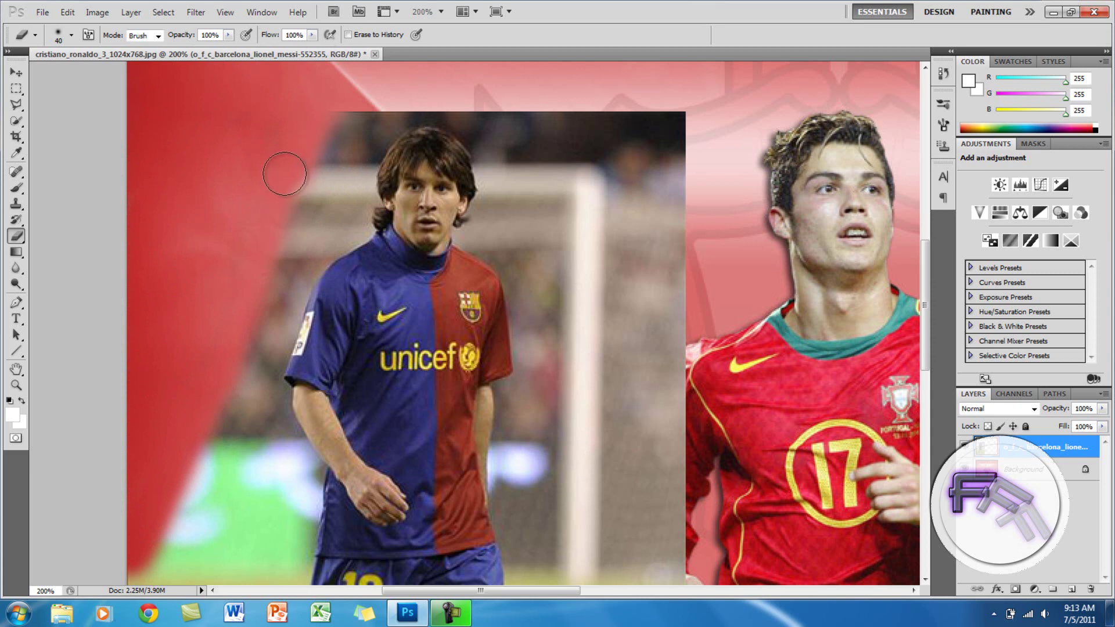
# Roughly erase the stadium and grass around Messi, from his head and torso down to the outside of his legs.
pyautogui.moveTo(316, 127)
pyautogui.mouseDown()
pyautogui.moveTo(254, 283)
pyautogui.moveTo(180, 579)
pyautogui.moveTo(212, 458)
pyautogui.moveTo(170, 516)
pyautogui.moveTo(176, 488)
pyautogui.moveTo(231, 497)
pyautogui.moveTo(245, 517)
pyautogui.moveTo(264, 499)
pyautogui.moveTo(230, 520)
pyautogui.moveTo(225, 499)
pyautogui.moveTo(214, 556)
pyautogui.moveTo(234, 558)
pyautogui.moveTo(283, 510)
pyautogui.moveTo(276, 445)
pyautogui.moveTo(240, 376)
pyautogui.moveTo(262, 462)
pyautogui.moveTo(252, 359)
pyautogui.moveTo(309, 230)
pyautogui.moveTo(336, 207)
pyautogui.moveTo(354, 130)
pyautogui.moveTo(327, 168)
pyautogui.moveTo(340, 136)
pyautogui.moveTo(404, 98)
pyautogui.moveTo(487, 90)
pyautogui.moveTo(700, 224)
pyautogui.moveTo(672, 84)
pyautogui.moveTo(640, 183)
pyautogui.moveTo(635, 286)
pyautogui.moveTo(619, 124)
pyautogui.moveTo(581, 230)
pyautogui.moveTo(607, 312)
pyautogui.moveTo(638, 315)
pyautogui.moveTo(643, 219)
pyautogui.moveTo(665, 373)
pyautogui.moveTo(678, 250)
pyautogui.moveTo(685, 456)
pyautogui.moveTo(676, 309)
pyautogui.moveTo(649, 430)
pyautogui.moveTo(689, 522)
pyautogui.moveTo(674, 550)
pyautogui.moveTo(594, 452)
pyautogui.moveTo(587, 307)
pyautogui.moveTo(597, 317)
pyautogui.moveTo(606, 309)
pyautogui.moveTo(593, 457)
pyautogui.moveTo(603, 429)
pyautogui.moveTo(575, 503)
pyautogui.moveTo(554, 519)
pyautogui.moveTo(539, 479)
pyautogui.moveTo(517, 581)
pyautogui.moveTo(550, 364)
pyautogui.moveTo(553, 438)
pyautogui.moveTo(535, 442)
pyautogui.moveTo(511, 400)
pyautogui.mouseUp()
pyautogui.moveTo(550, 337)
pyautogui.mouseDown()
pyautogui.moveTo(549, 130)
pyautogui.moveTo(547, 144)
pyautogui.moveTo(569, 119)
pyautogui.moveTo(505, 114)
pyautogui.moveTo(537, 260)
pyautogui.mouseUp()
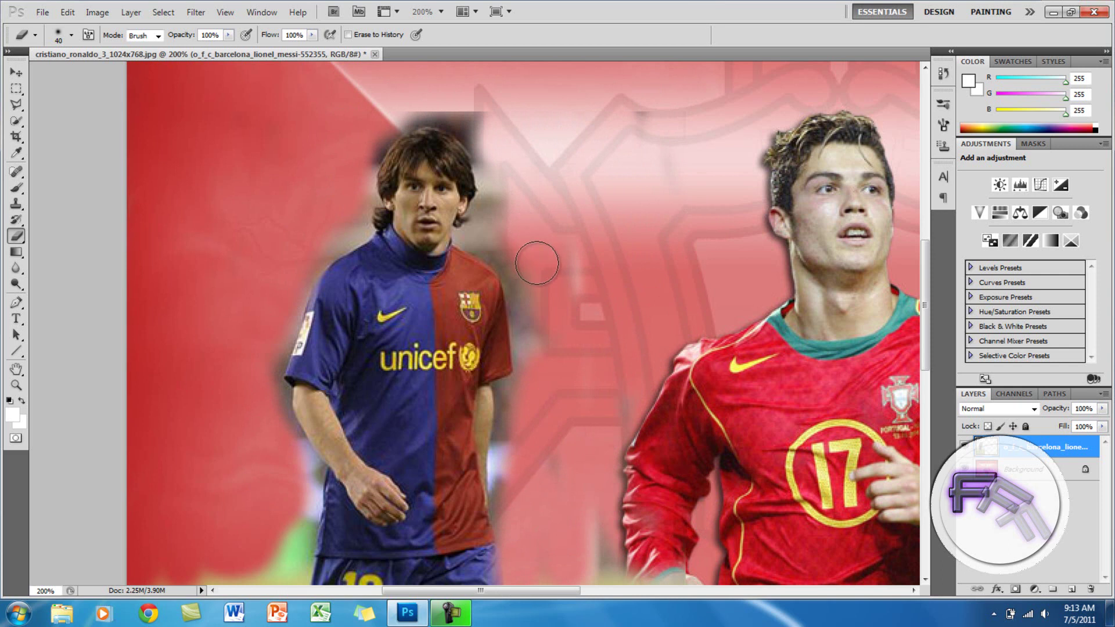
pyautogui.moveTo(930, 359)
pyautogui.mouseDown()
pyautogui.moveTo(922, 466)
pyautogui.moveTo(924, 440)
pyautogui.mouseUp()
pyautogui.moveTo(660, 311)
pyautogui.mouseDown()
pyautogui.moveTo(677, 438)
pyautogui.moveTo(677, 572)
pyautogui.moveTo(671, 473)
pyautogui.moveTo(633, 552)
pyautogui.moveTo(602, 552)
pyautogui.moveTo(629, 319)
pyautogui.moveTo(610, 256)
pyautogui.moveTo(590, 319)
pyautogui.moveTo(530, 294)
pyautogui.moveTo(548, 307)
pyautogui.moveTo(543, 332)
pyautogui.moveTo(553, 274)
pyautogui.moveTo(553, 530)
pyautogui.moveTo(588, 579)
pyautogui.moveTo(567, 469)
pyautogui.moveTo(580, 505)
pyautogui.mouseUp()
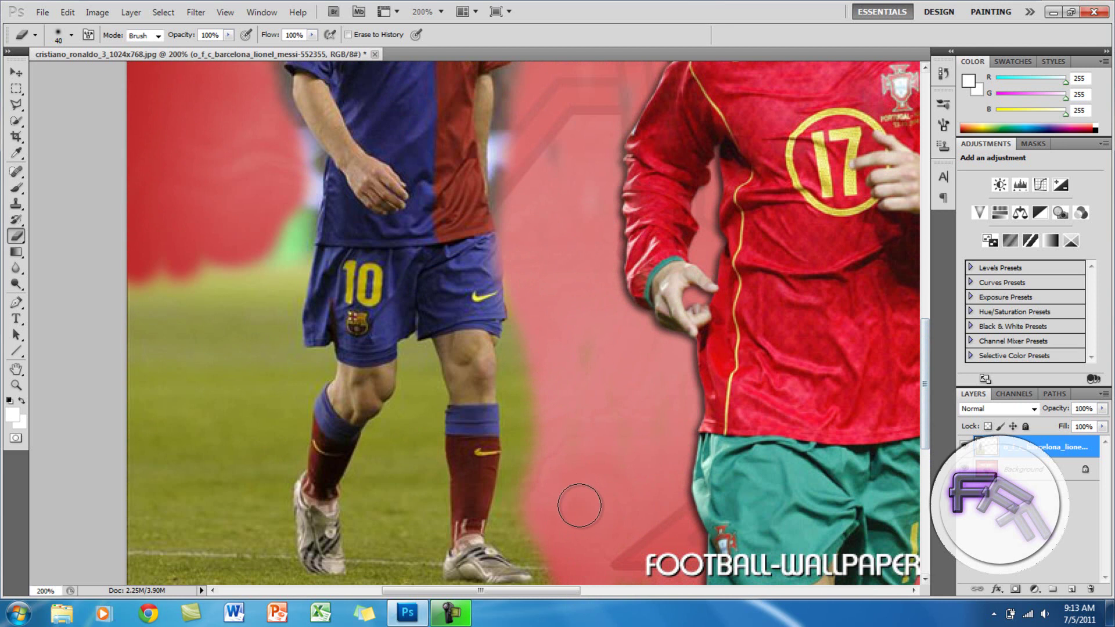
pyautogui.moveTo(923, 375); pyautogui.dragTo(924, 401)
pyautogui.moveTo(633, 498)
pyautogui.mouseDown()
pyautogui.moveTo(488, 512)
pyautogui.moveTo(541, 470)
pyautogui.moveTo(184, 366)
pyautogui.moveTo(241, 304)
pyautogui.moveTo(279, 418)
pyautogui.mouseUp()
# Reduce the Eraser to 19 px and erase closer along the red side of Messi's shirt.
pyautogui.moveTo(923, 372); pyautogui.dragTo(912, 274)
pyautogui.rightClick(573, 262)
pyautogui.moveTo(605, 288); pyautogui.dragTo(590, 288)
pyautogui.press('Return')
pyautogui.moveTo(517, 244)
pyautogui.mouseDown()
pyautogui.moveTo(500, 142)
pyautogui.moveTo(499, 424)
pyautogui.mouseUp()
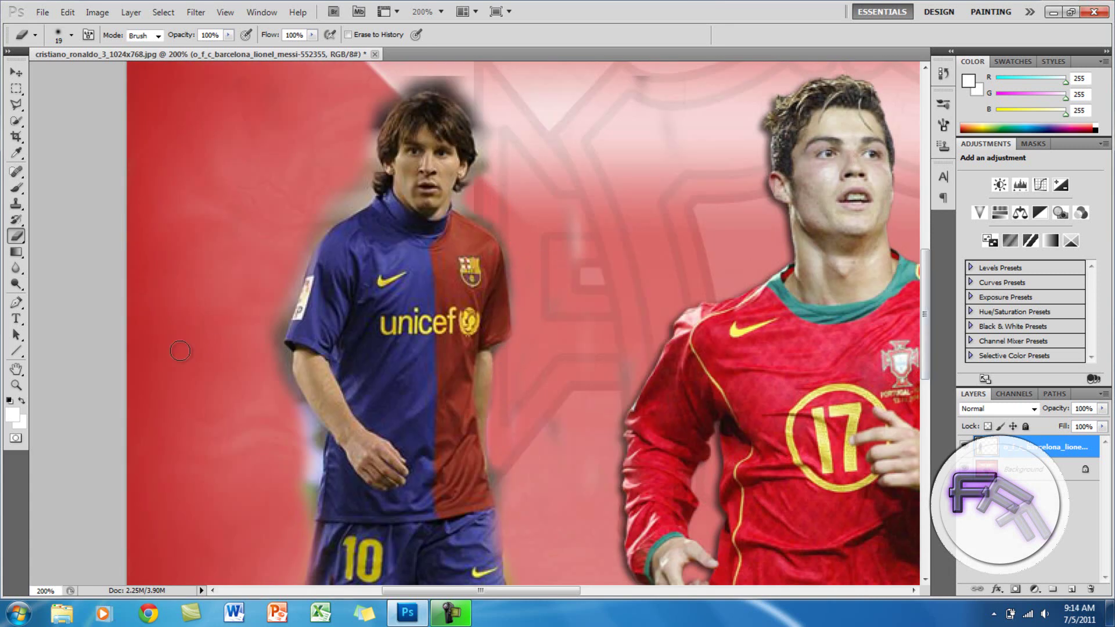
# Reduce the Eraser to 7 px and remove the dark background fringe around Messi's head at 500% magnification.
pyautogui.click(16, 385)
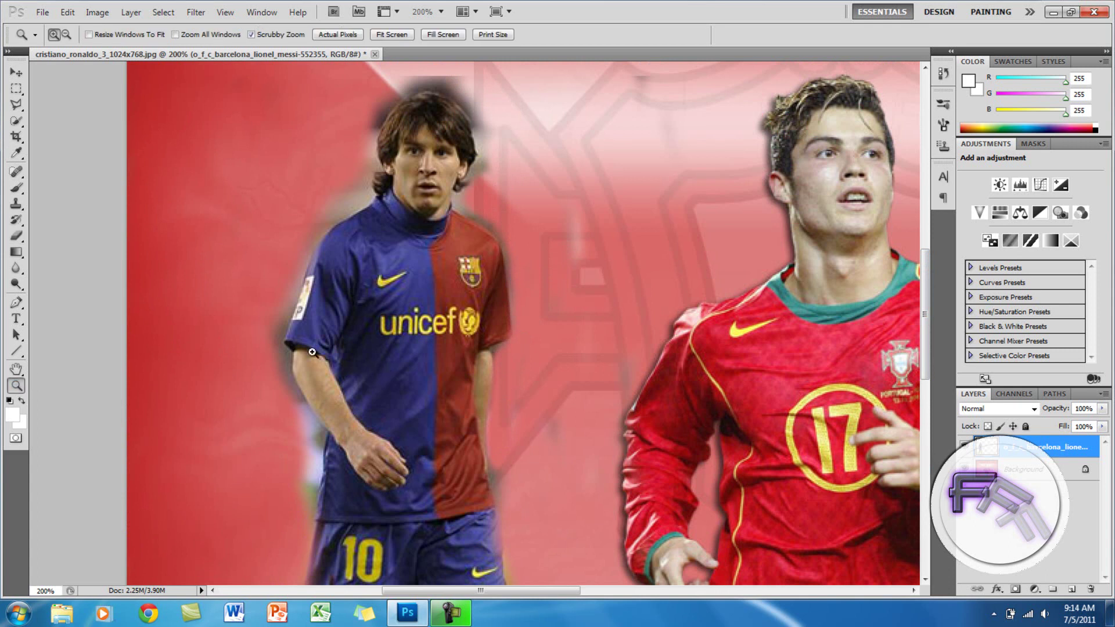
pyautogui.click(417, 128)
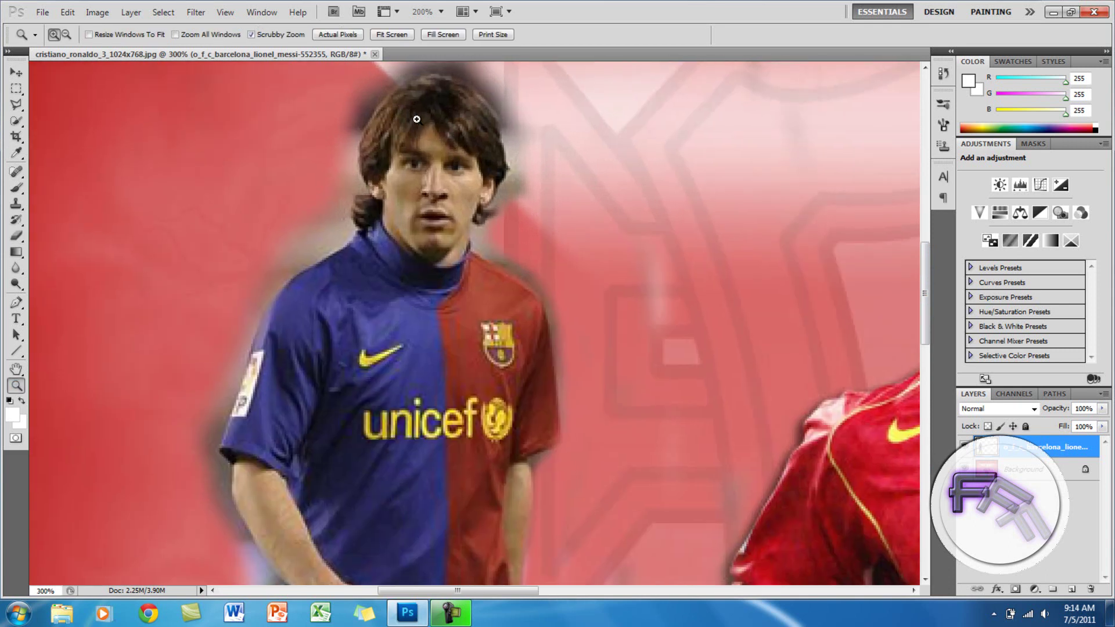
pyautogui.click(433, 143)
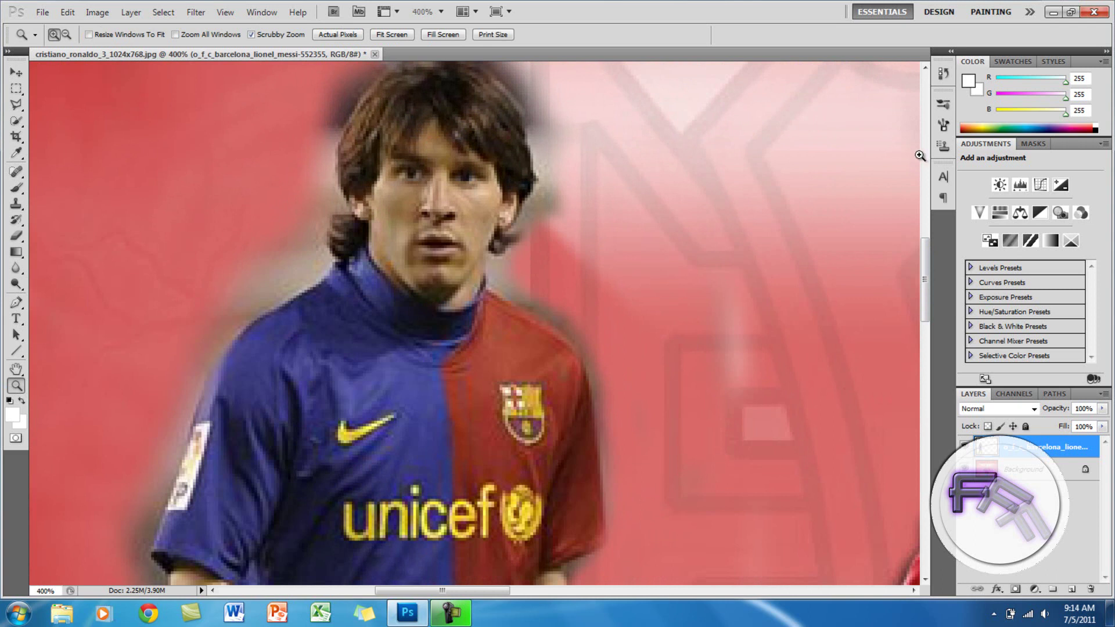
pyautogui.moveTo(927, 280); pyautogui.dragTo(923, 266)
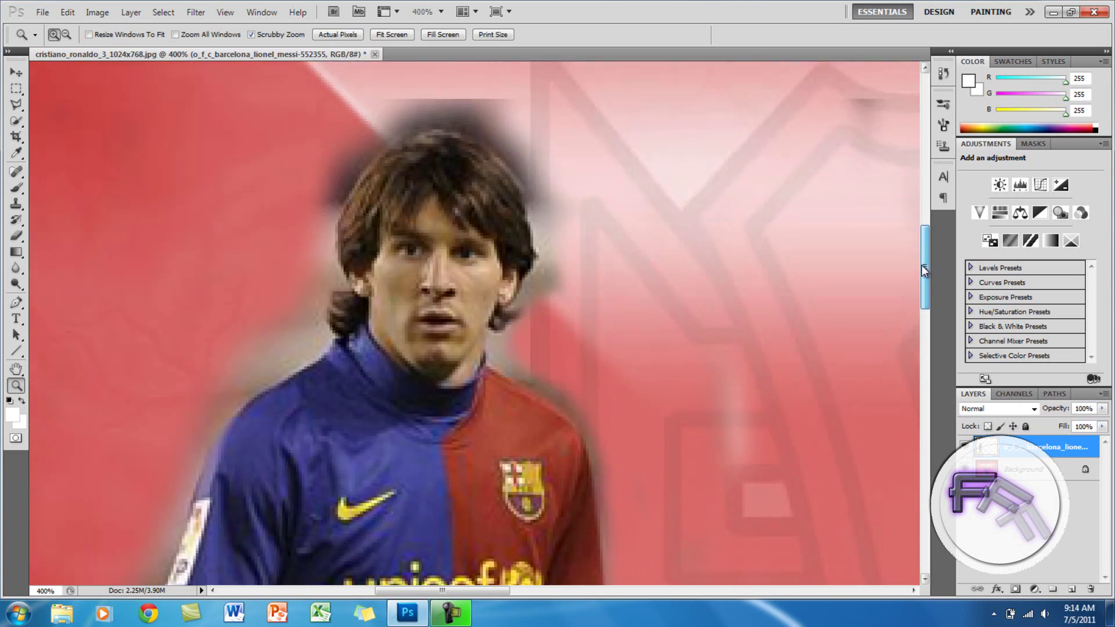
pyautogui.click(645, 283)
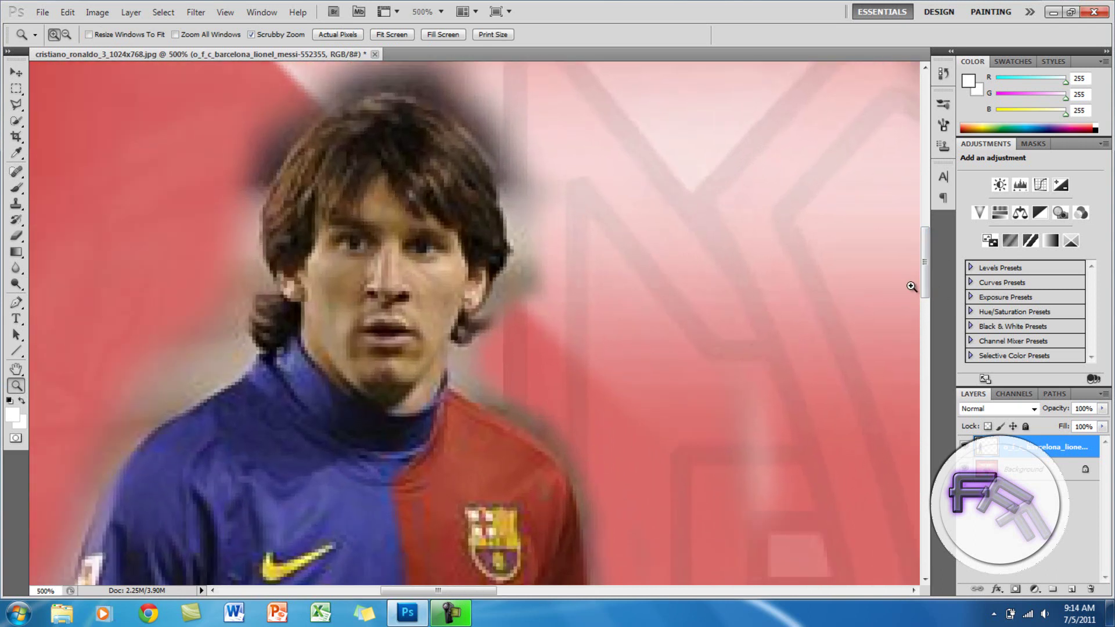
pyautogui.moveTo(925, 285)
pyautogui.mouseDown()
pyautogui.moveTo(926, 264)
pyautogui.moveTo(926, 274)
pyautogui.mouseUp()
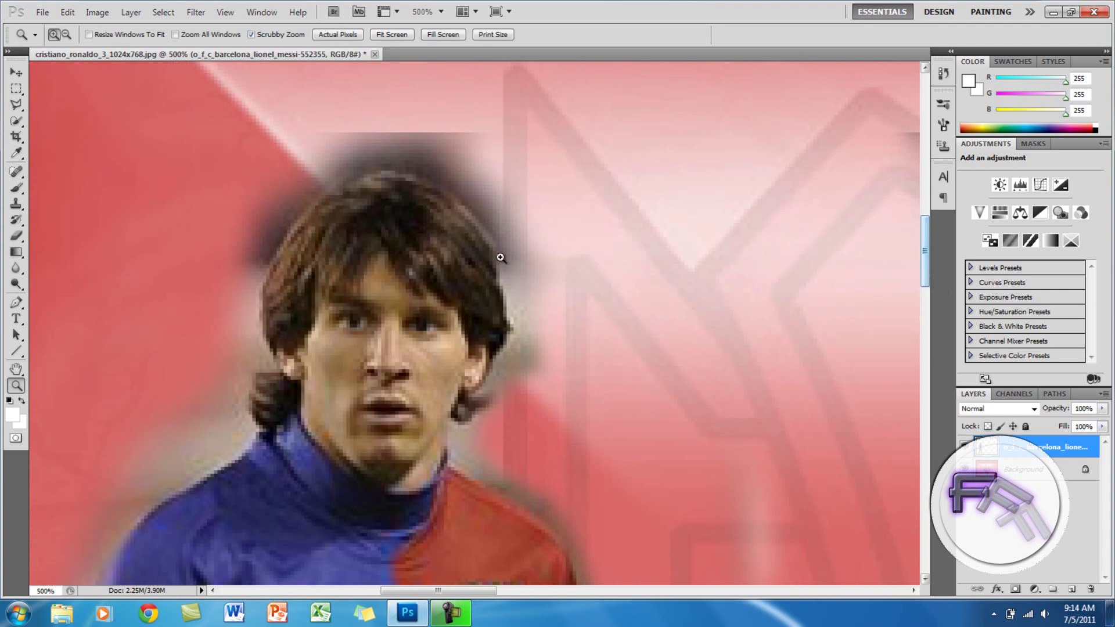
pyautogui.click(16, 237)
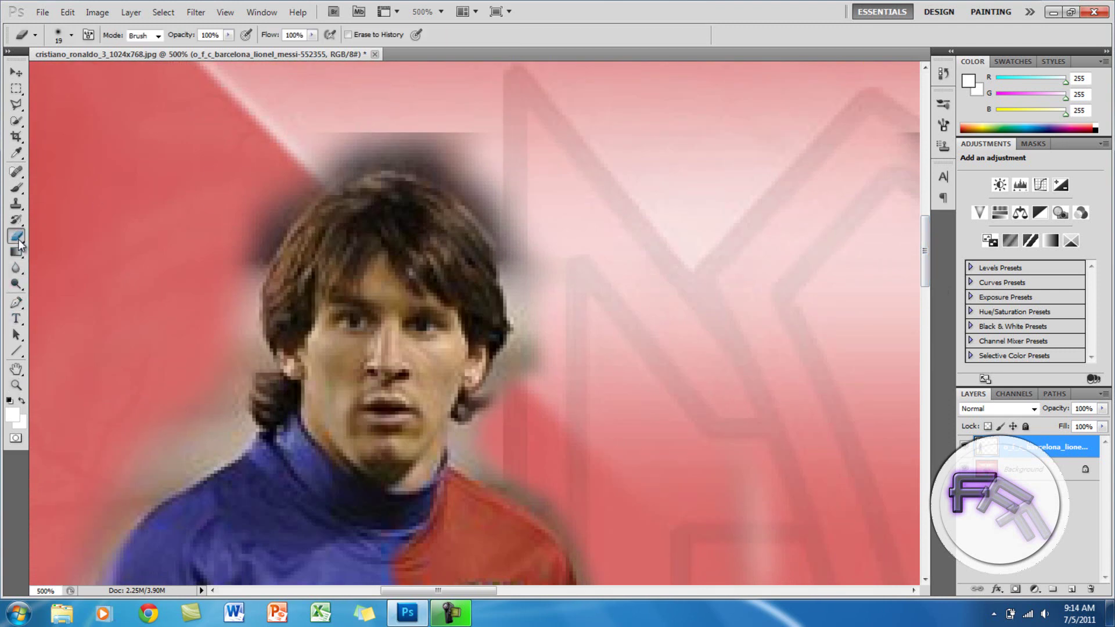
pyautogui.rightClick(313, 155)
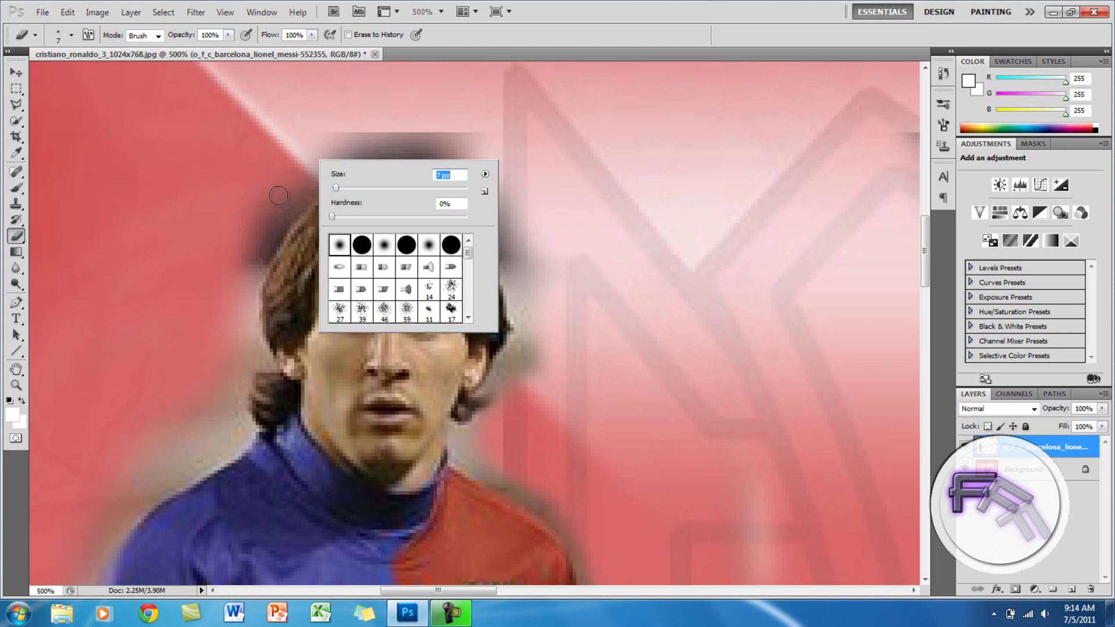
pyautogui.press('Return')
pyautogui.moveTo(325, 153)
pyautogui.mouseDown()
pyautogui.moveTo(380, 140)
pyautogui.moveTo(337, 159)
pyautogui.moveTo(410, 148)
pyautogui.moveTo(450, 157)
pyautogui.moveTo(492, 144)
pyautogui.moveTo(399, 163)
pyautogui.moveTo(443, 131)
pyautogui.moveTo(372, 153)
pyautogui.moveTo(397, 165)
pyautogui.moveTo(333, 187)
pyautogui.moveTo(241, 301)
pyautogui.moveTo(282, 137)
pyautogui.moveTo(470, 148)
pyautogui.moveTo(547, 366)
pyautogui.moveTo(474, 427)
pyautogui.moveTo(513, 395)
pyautogui.moveTo(517, 281)
pyautogui.moveTo(471, 214)
pyautogui.moveTo(415, 181)
pyautogui.moveTo(459, 169)
pyautogui.mouseUp()
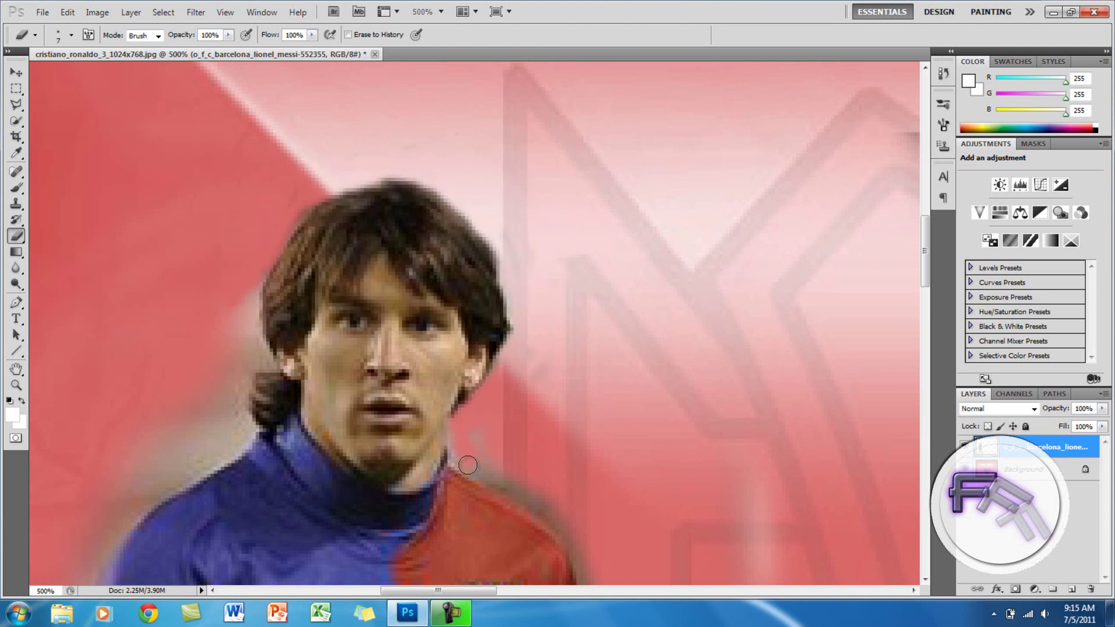
# Erase the grass around Messi's front boot and the lower part of that leg.
pyautogui.scroll(-3, 604, 242)
pyautogui.scroll(-3, 705, 277)
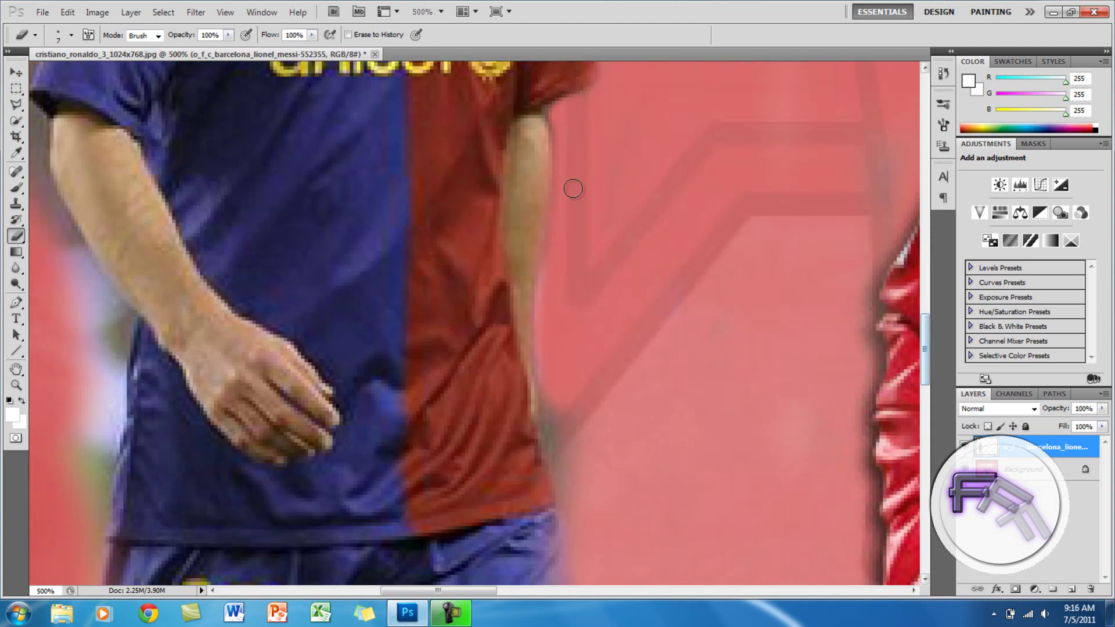
pyautogui.scroll(-3, 580, 568)
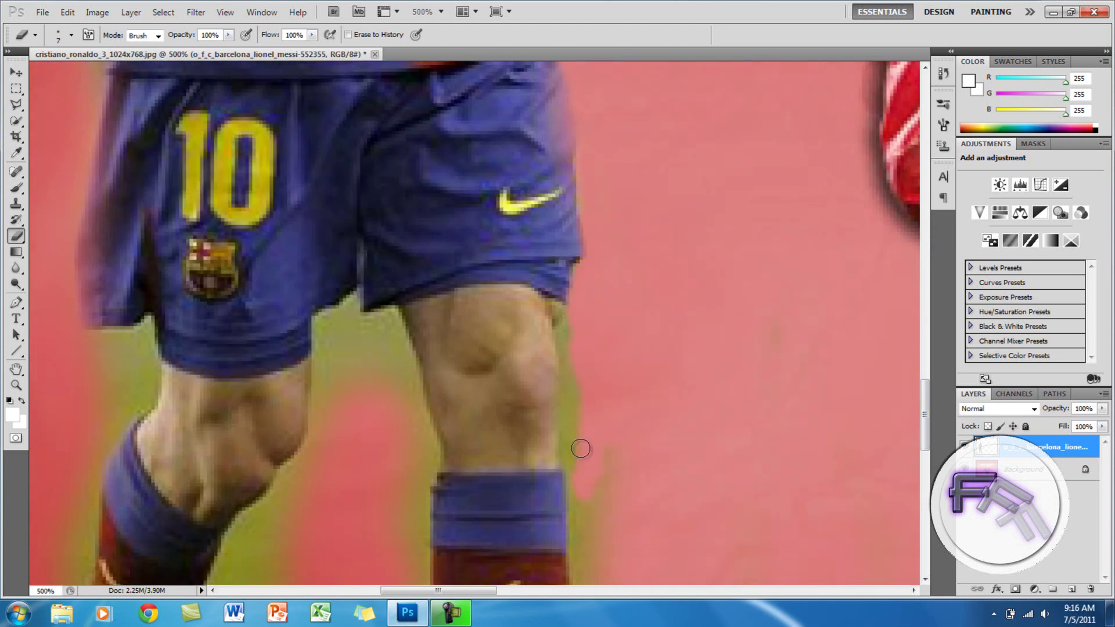
pyautogui.scroll(-3, 575, 563)
pyautogui.scroll(-1, 575, 558)
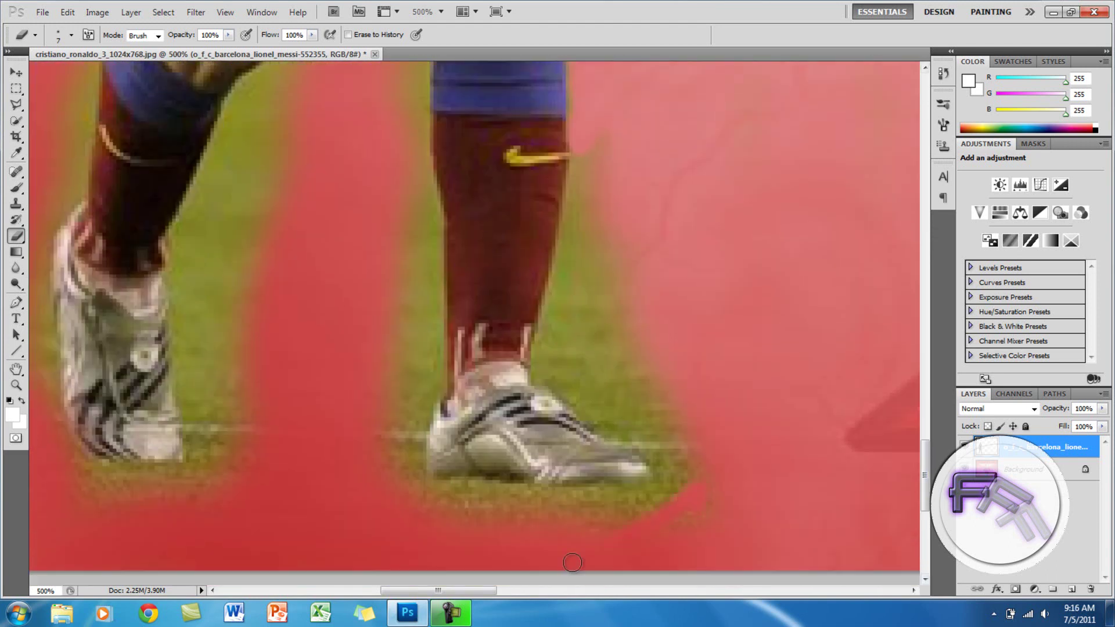
pyautogui.moveTo(675, 456)
pyautogui.mouseDown()
pyautogui.moveTo(660, 391)
pyautogui.moveTo(612, 334)
pyautogui.moveTo(573, 324)
pyautogui.moveTo(575, 141)
pyautogui.moveTo(493, 485)
pyautogui.moveTo(366, 308)
pyautogui.moveTo(185, 476)
pyautogui.moveTo(121, 492)
pyautogui.moveTo(427, 340)
pyautogui.moveTo(407, 325)
pyautogui.moveTo(391, 252)
pyautogui.mouseUp()
# Adjust the Eraser's size to 17 px and erase the remaining grass between and along both of Messi's legs.
pyautogui.press(']')
pyautogui.moveTo(254, 293); pyautogui.dragTo(412, 105)
pyautogui.press('[')
pyautogui.press('[')
pyautogui.scroll(5, 801, 237)
pyautogui.moveTo(357, 266)
pyautogui.mouseDown()
pyautogui.moveTo(413, 398)
pyautogui.moveTo(227, 519)
pyautogui.mouseUp()
pyautogui.scroll(-5, 604, 225)
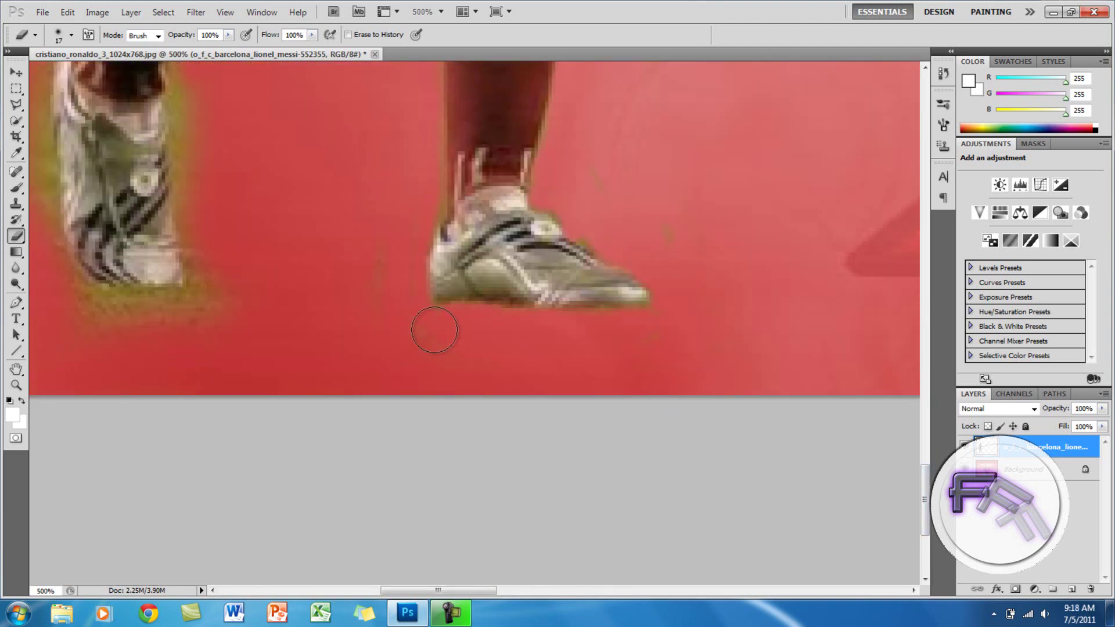
pyautogui.scroll(5, 70, 224)
pyautogui.moveTo(112, 228); pyautogui.dragTo(62, 468)
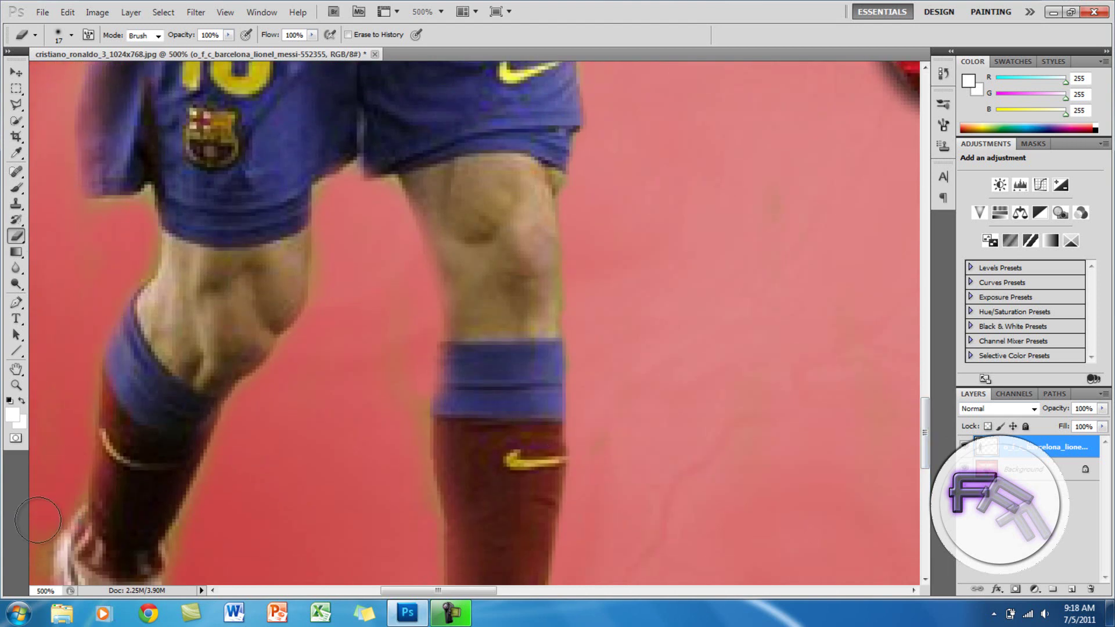
# Return to 100% magnification and move the Messi cut-out slightly down and toward Ronaldo.
pyautogui.scroll(5, 667, 553)
pyautogui.hscroll(-3, 323, 426)
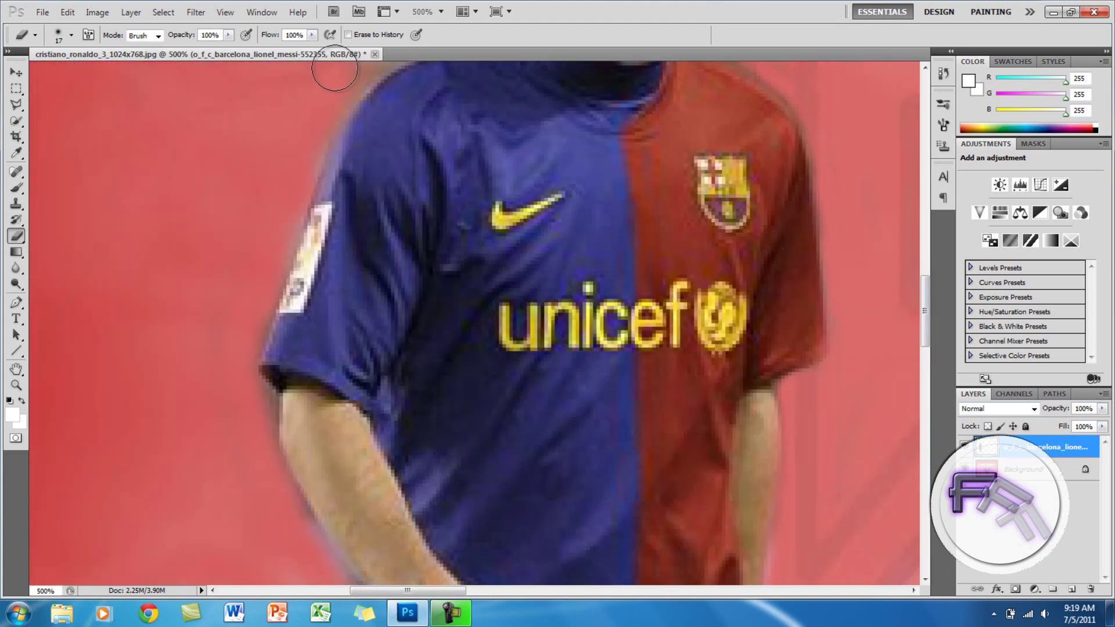
pyautogui.scroll(5, 377, 221)
pyautogui.click(441, 12)
pyautogui.click(441, 60)
pyautogui.scroll(-2, 431, 286)
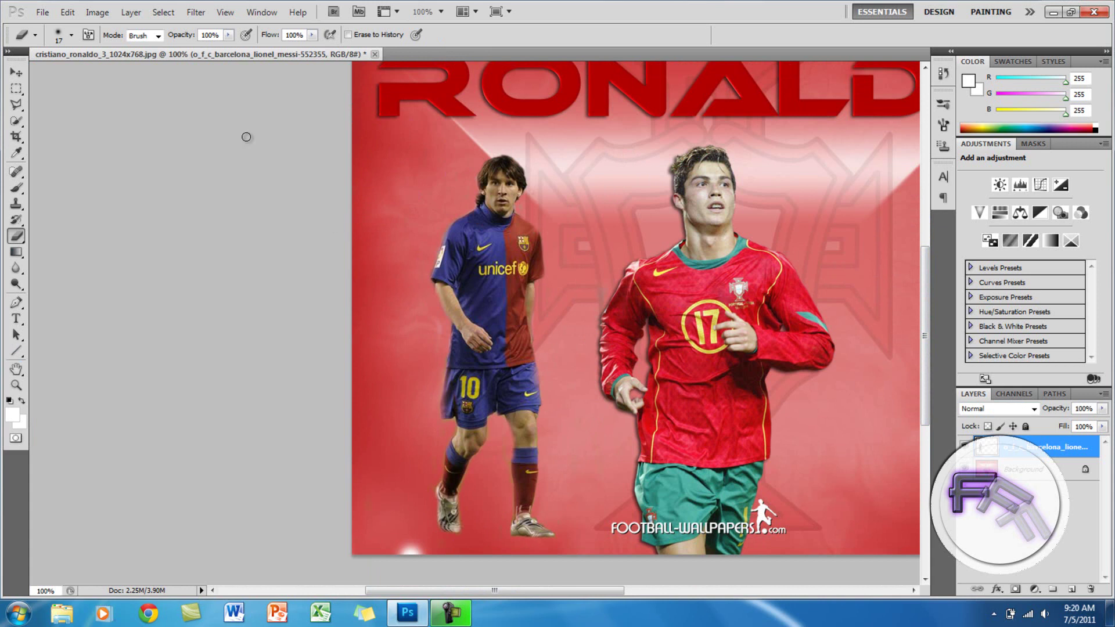
pyautogui.click(15, 72)
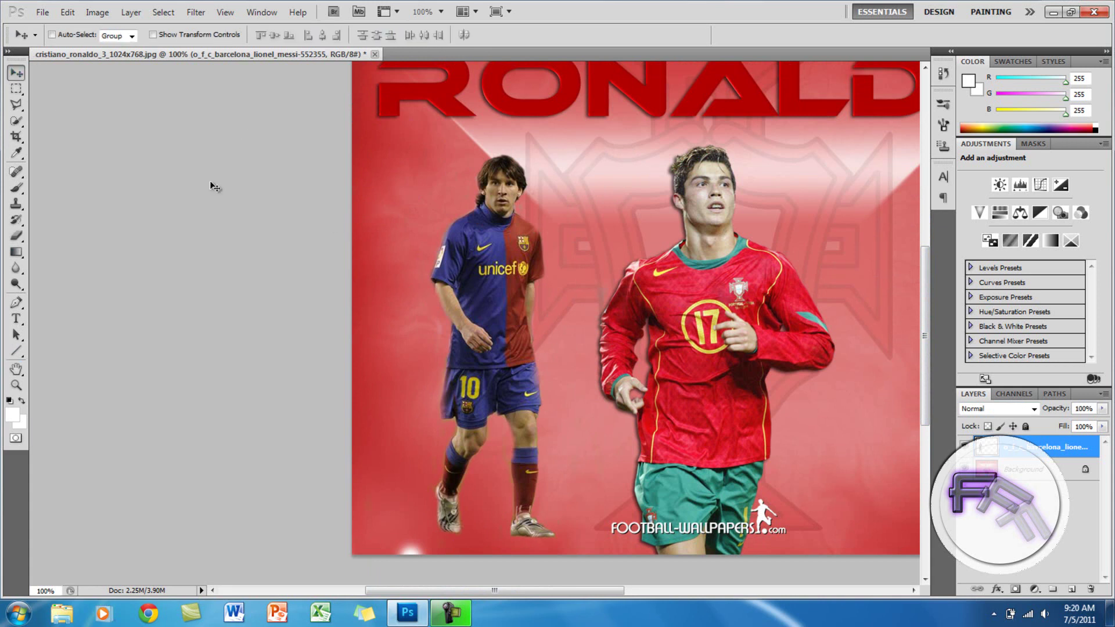
pyautogui.moveTo(413, 246); pyautogui.dragTo(421, 263)
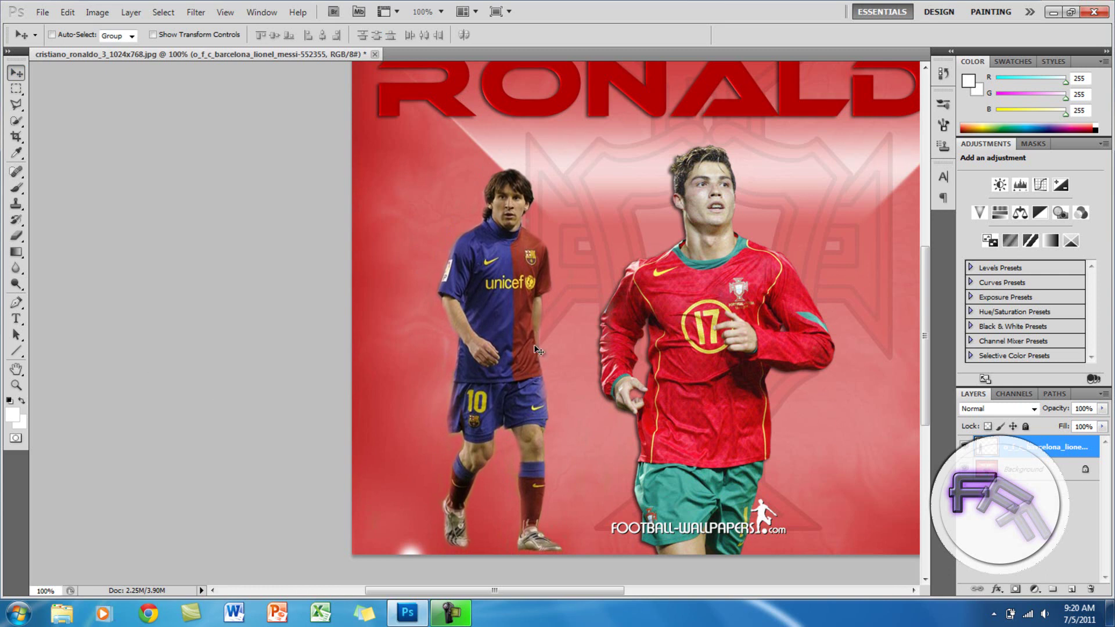
# Hide the Background layer, erase the faint leftover smudge beside Messi on his layer, and show the Background again.
pyautogui.click(963, 469)
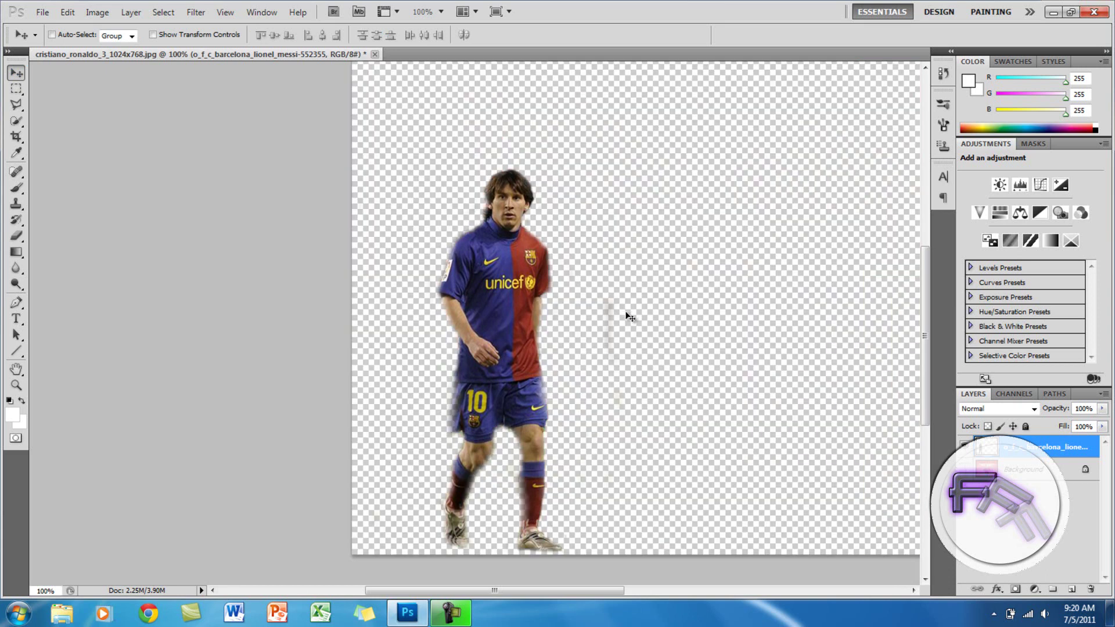
pyautogui.click(16, 236)
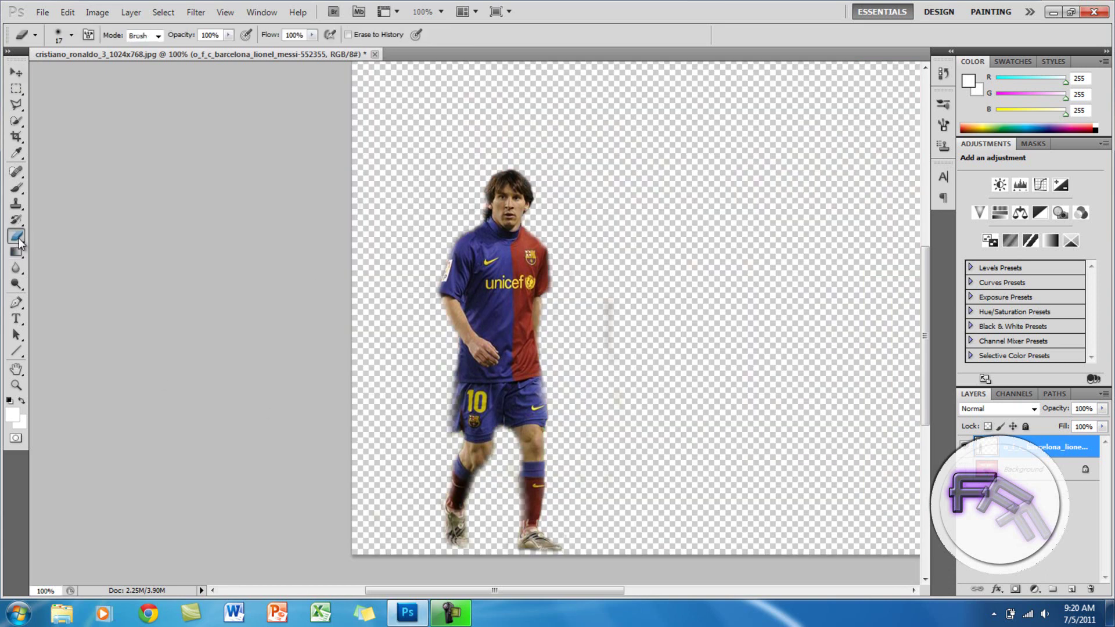
pyautogui.moveTo(610, 316)
pyautogui.mouseDown()
pyautogui.moveTo(605, 323)
pyautogui.moveTo(598, 311)
pyautogui.mouseUp()
pyautogui.click(966, 468)
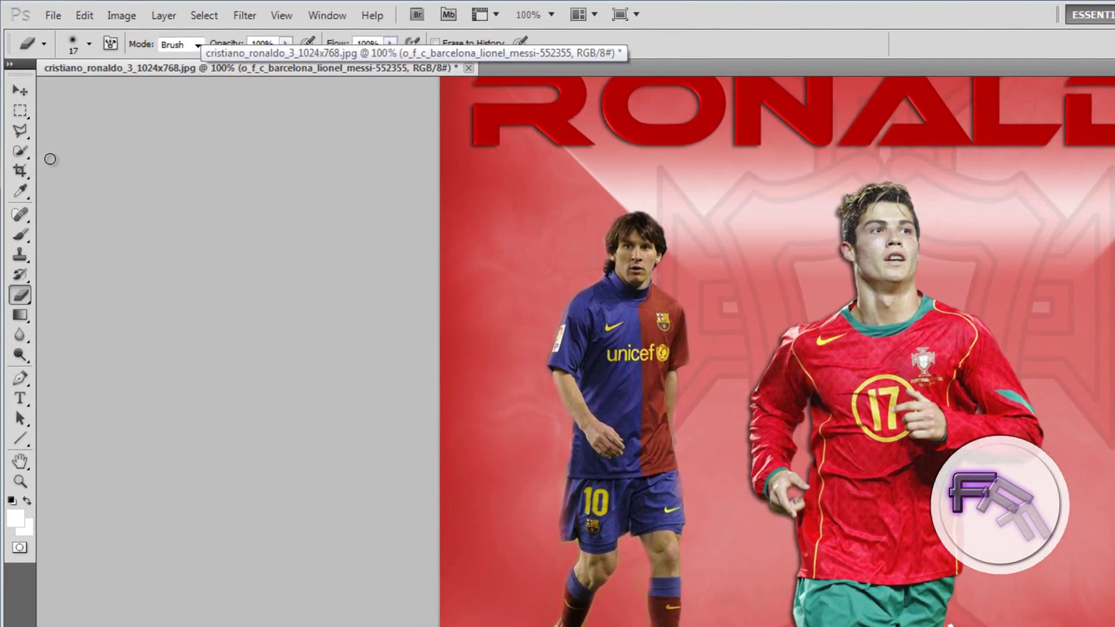
# Shift the Messi cut-out a little closer to Ronaldo on the wallpaper with the Move tool.
pyautogui.click(30, 98)
pyautogui.moveTo(616, 384); pyautogui.dragTo(628, 388)
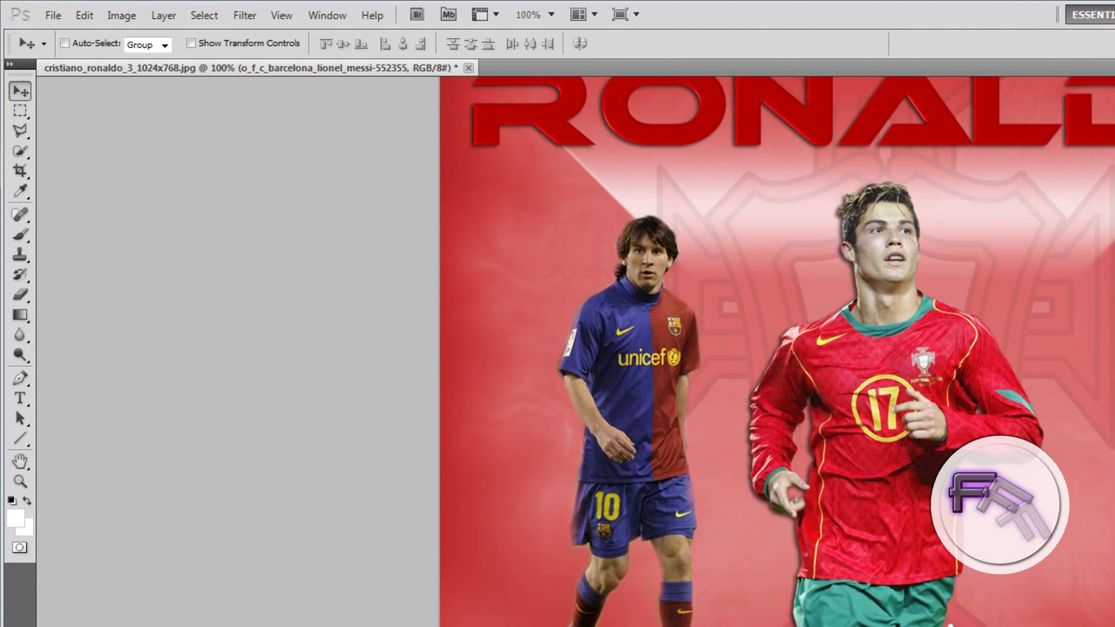
pyautogui.moveTo(936, 624); pyautogui.dragTo(604, 624)
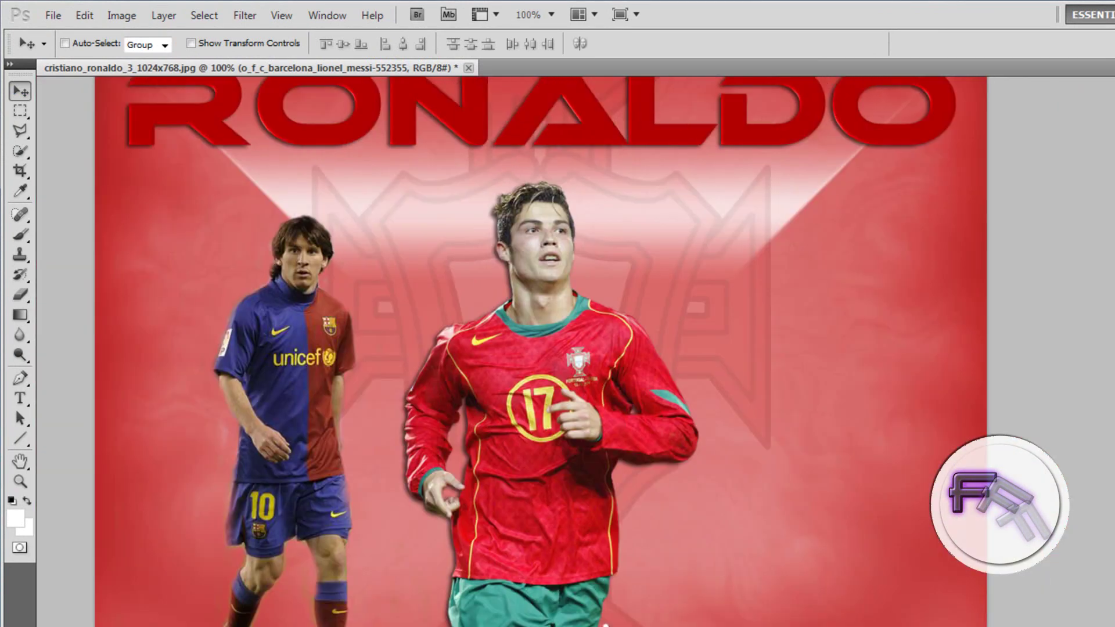